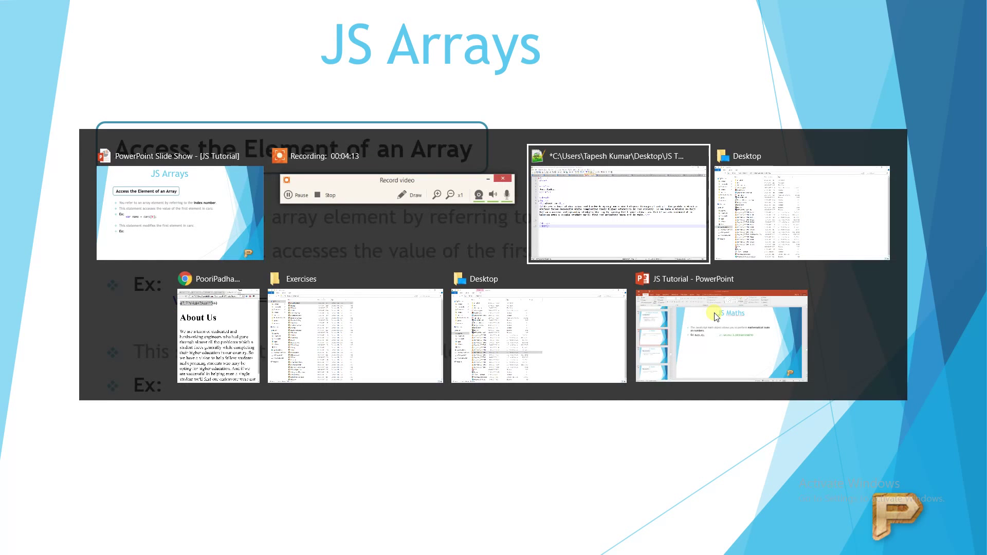
- Add an empty <script></script> block on line 7 of the JSArrays.html head
left_click(719, 317)
key("Up")
key("Up")
key("Up")
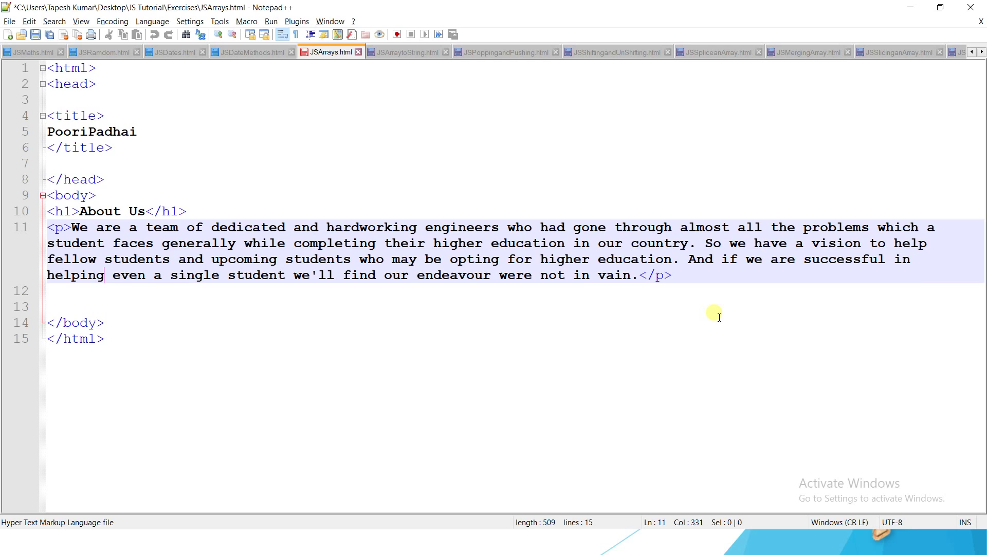
key("Up")
key("Up")
key("Up")
key("Up")
key("Up")
key("Up")
key("Up")
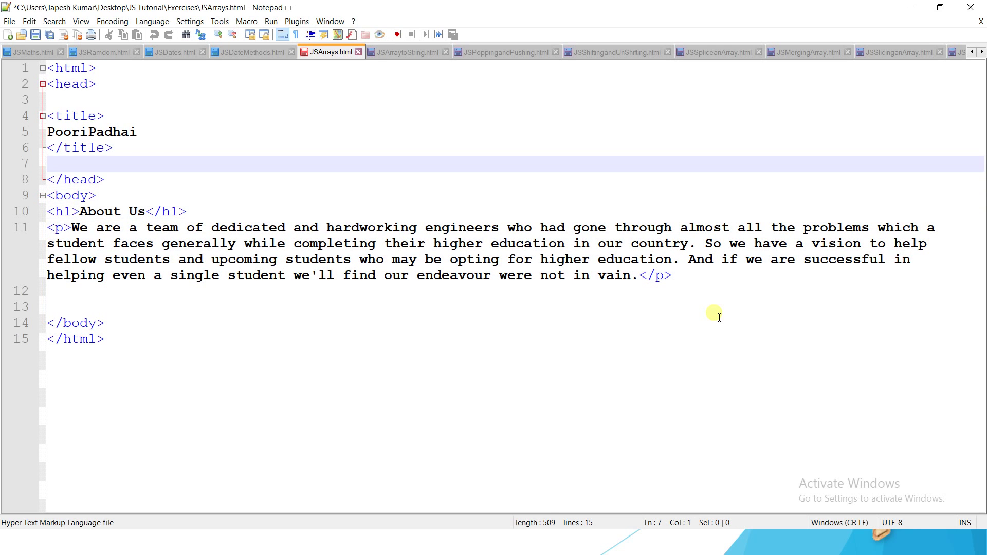
type("<>")
type("scri")
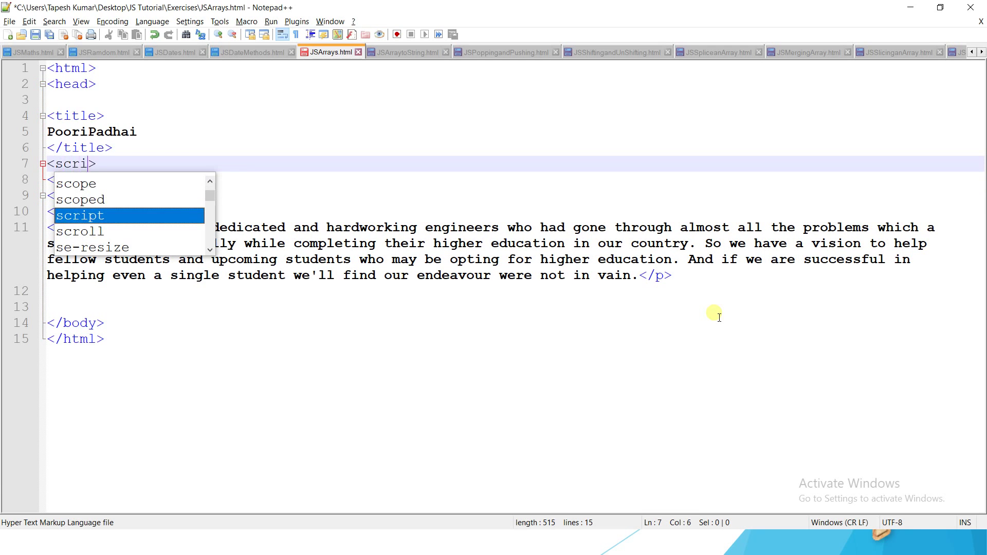
type("pt")
key("Right")
key("Return")
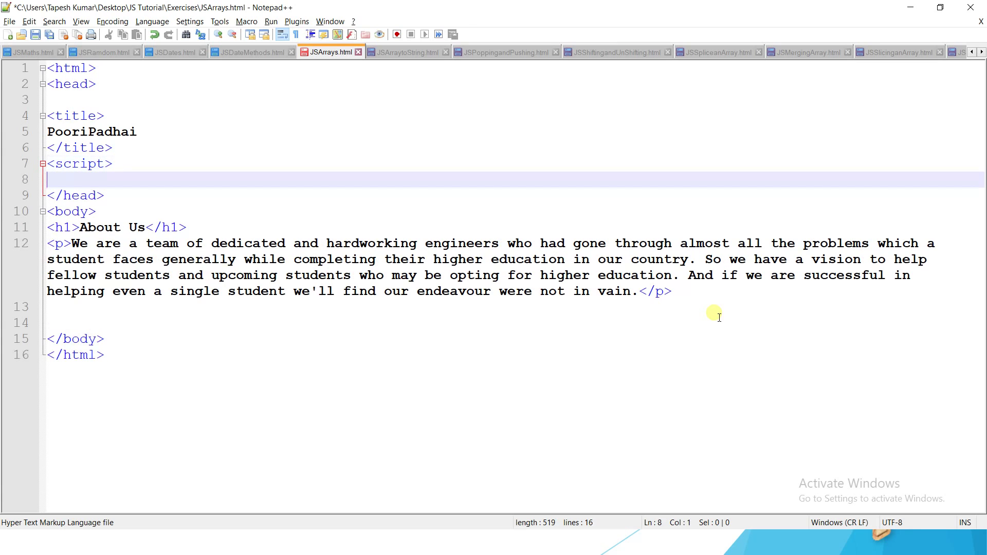
type("<>")
key("Left")
type("/s")
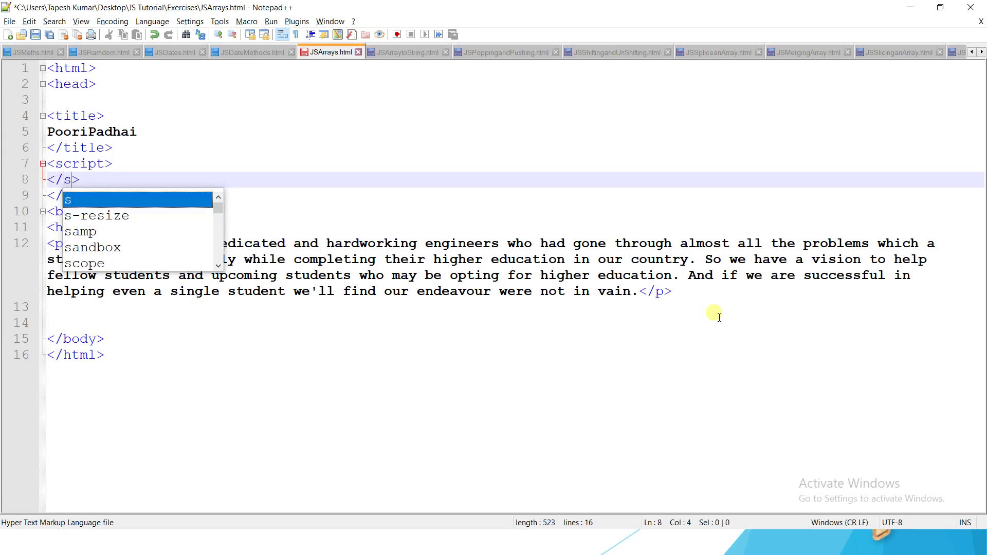
type("cript")
key("Escape")
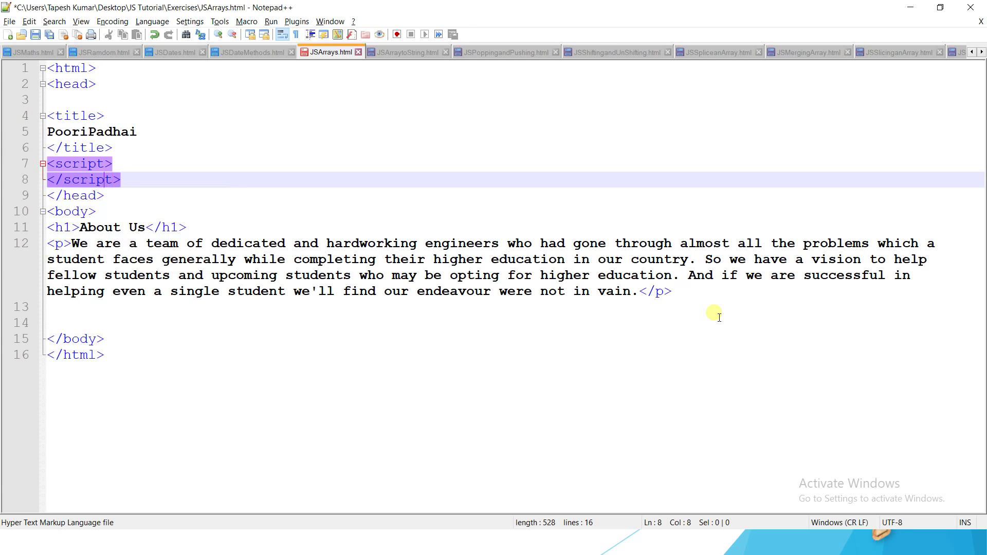
- Declare var a={} on a new line between the script tags
key("Up")
key("Return")
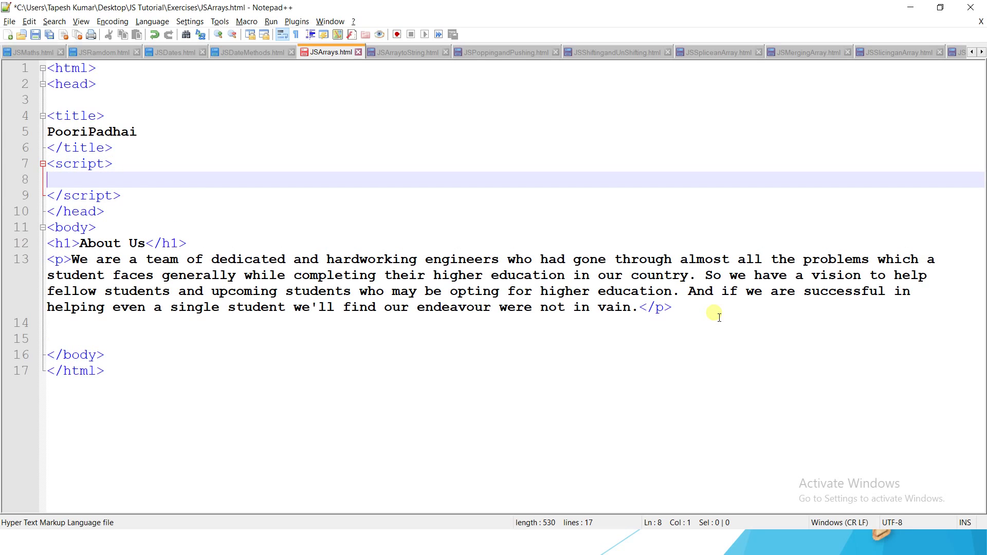
type("var ")
type("a")
key("BackSpace")
type("a")
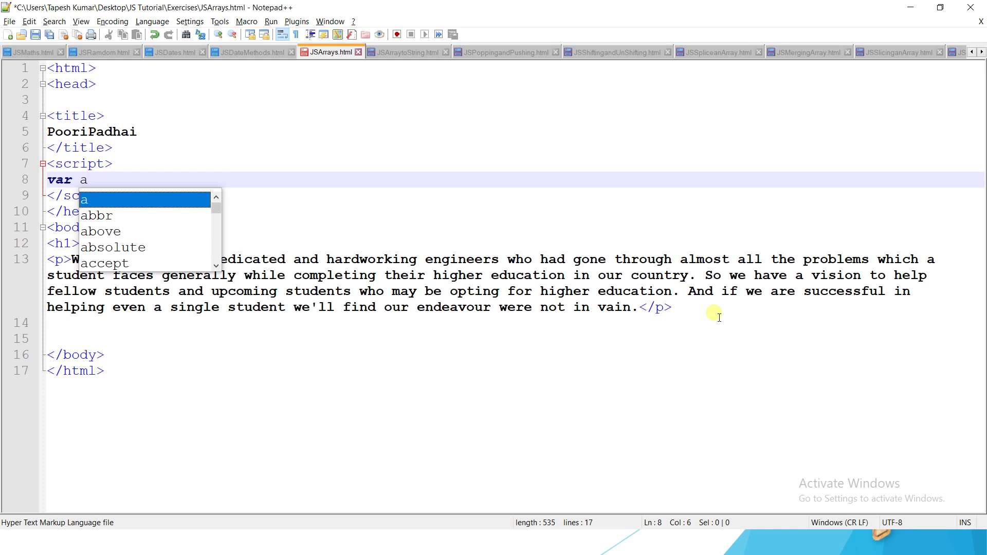
type("=")
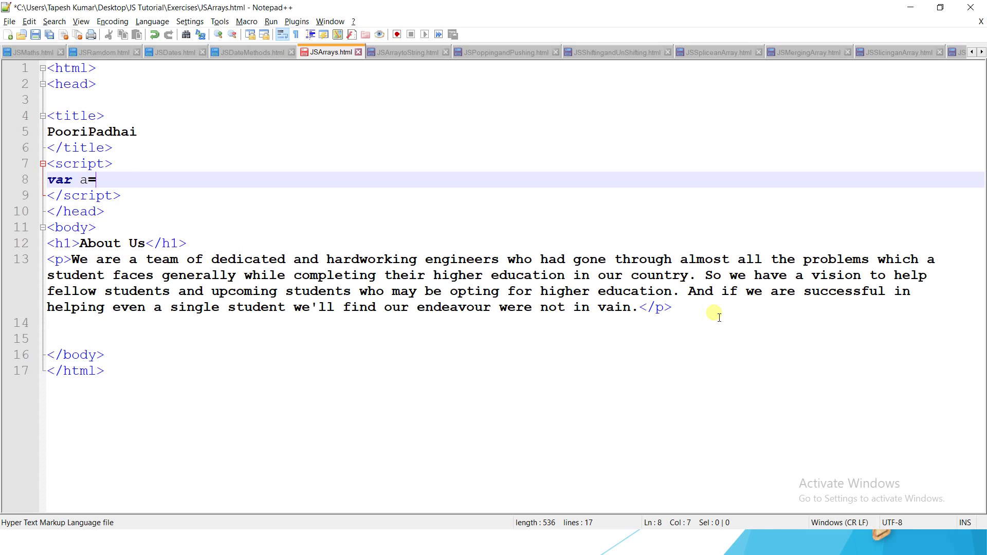
type("{{")
key("BackSpace")
type("}")
key("shift+Left")
key("shift+Left")
key("Right")
type("[];")
- Complete the array as ["shiva","aman","dainik"]; and open a blank line below it
key("Left")
key("Left")
type("\"")
type("\"")
key("Left")
type("shi")
type("va")
key("BackSpace")
key("Right")
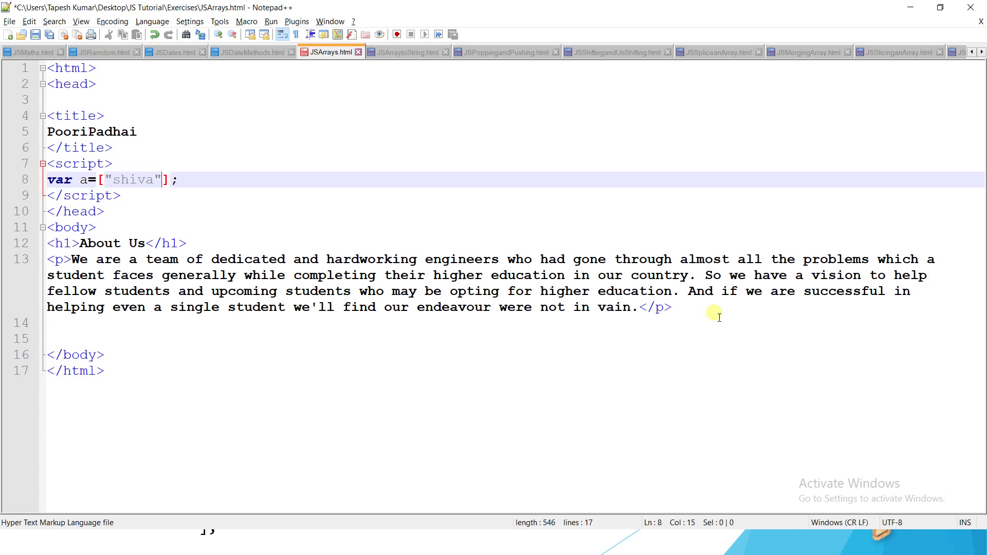
type(",")
type("\"am")
type("an")
key("Right")
type(",")
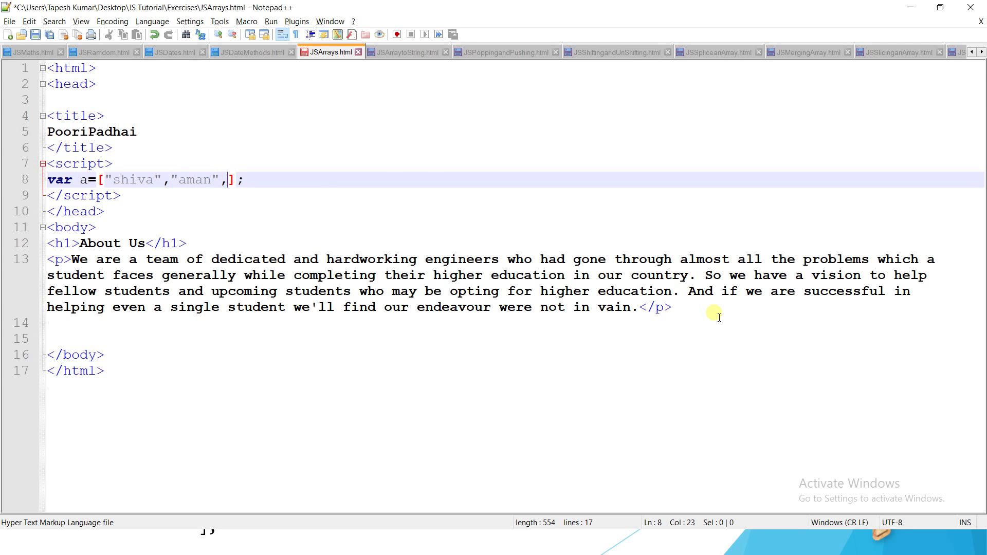
type("\"")
type("dainik")
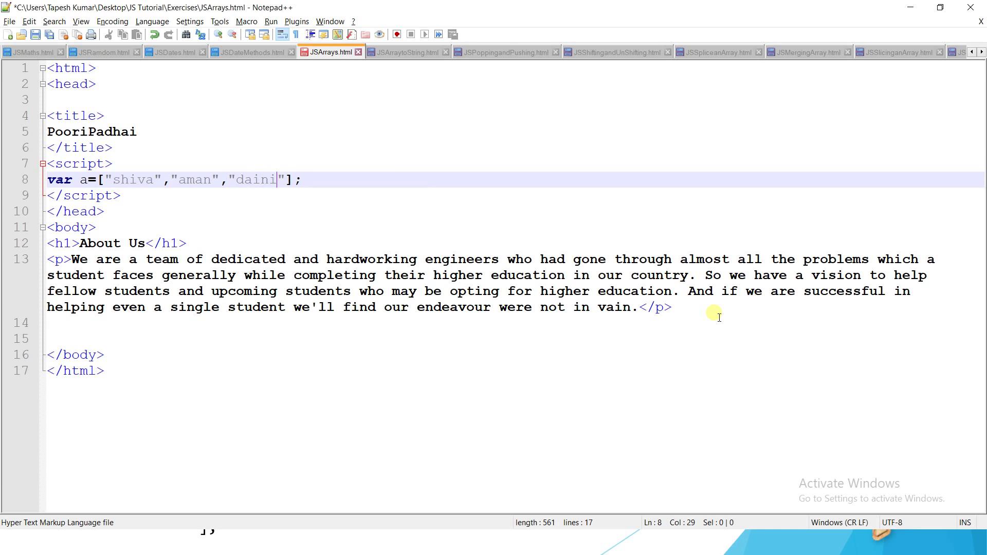
key("Right")
key("Right")
key("Right")
key("Return")
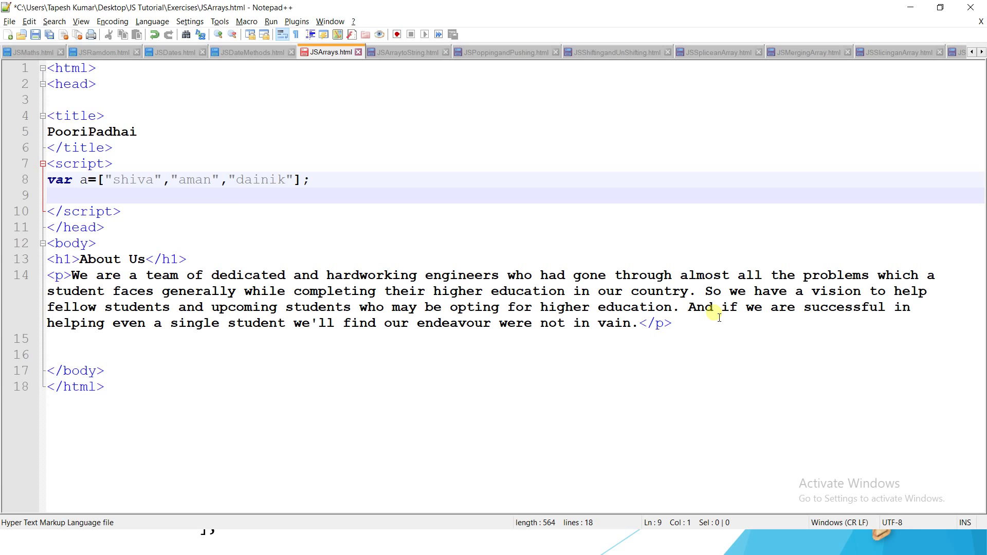
type("document")
type(".w")
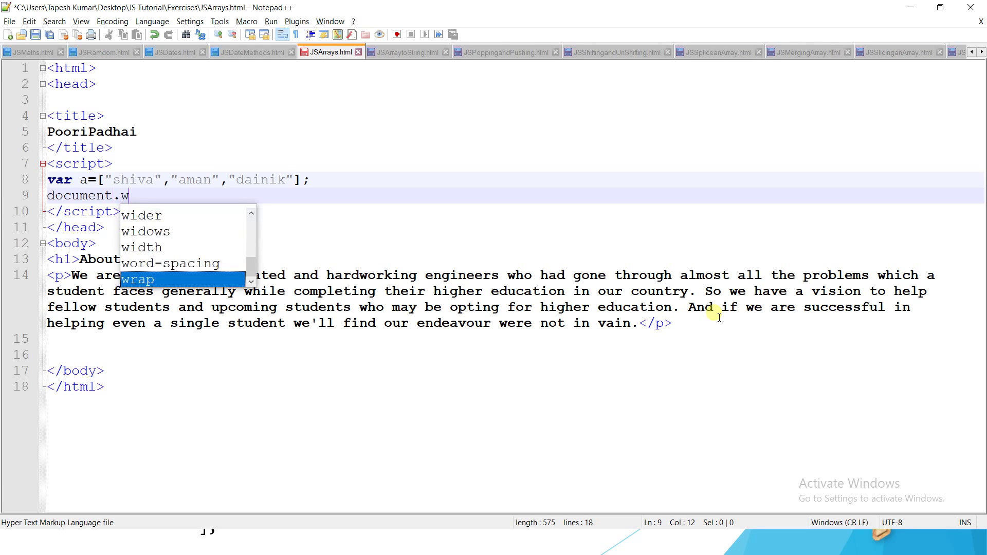
type("ru")
- Write document.write(a[0]); on line 9 and highlight shiva, aman and dainik
key("BackSpace")
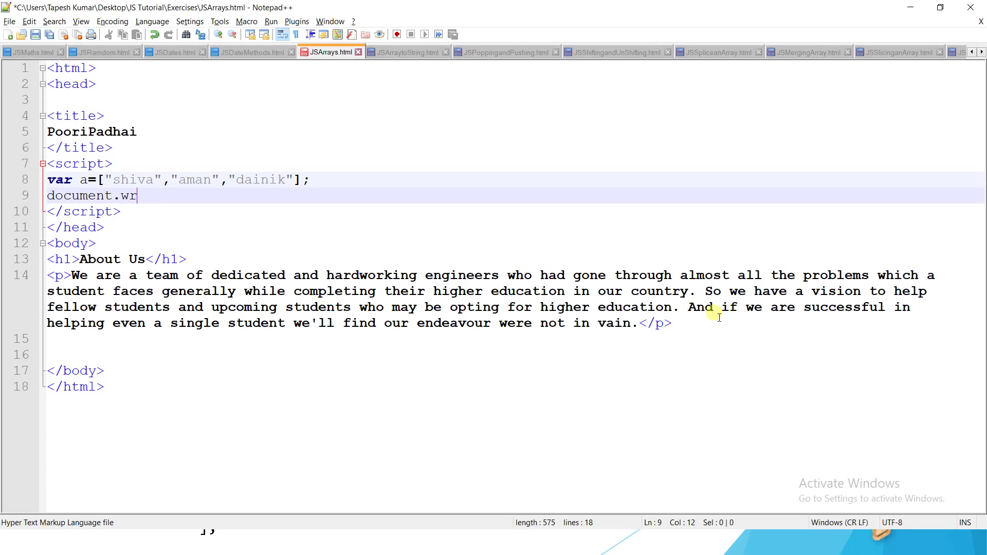
type("ite(")
type(");")
key("Left")
key("Left")
type("a[")
type("]")
type("0")
left_click_drag(154, 179, 114, 182)
left_click_drag(210, 179, 172, 180)
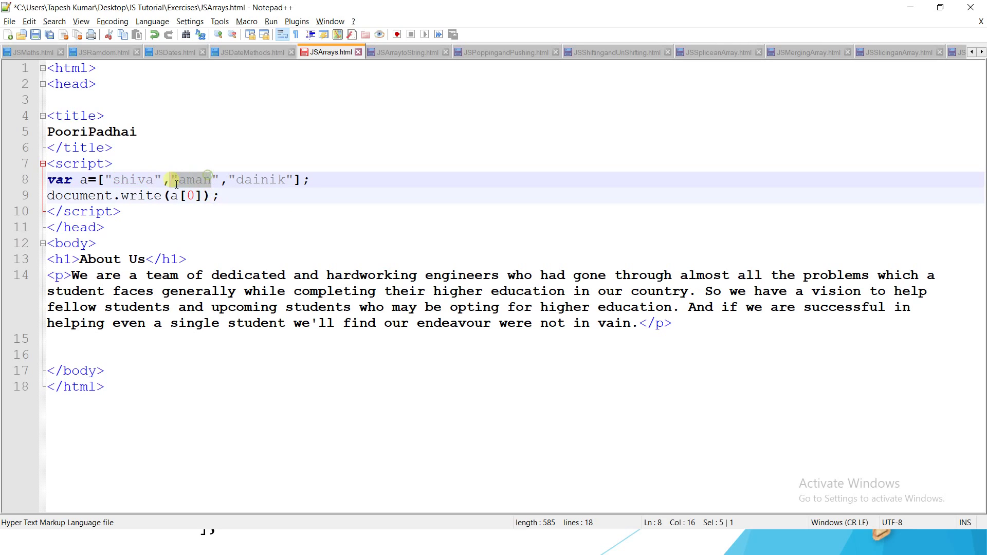
left_click_drag(290, 181, 236, 180)
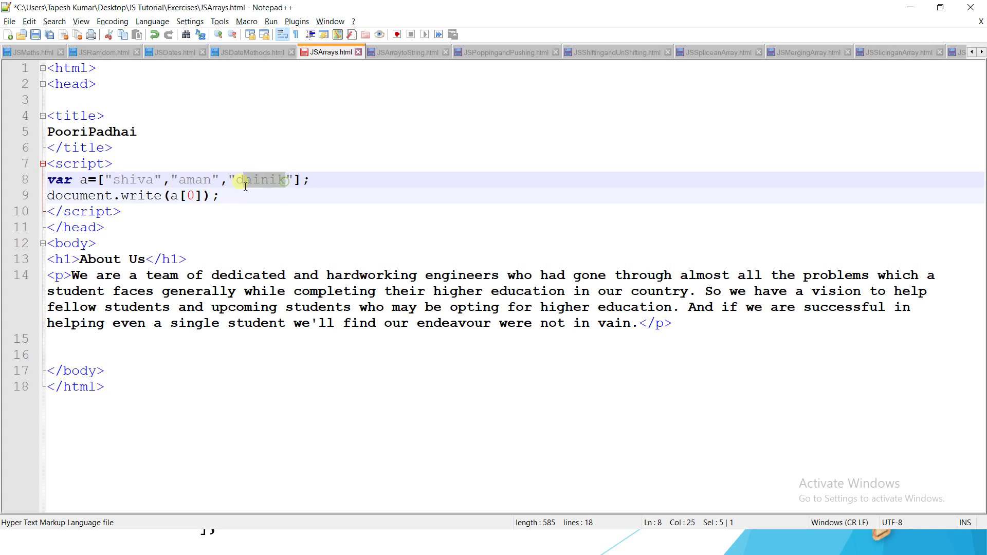
- Point out dainik as the third element and change a[0] to a[2]
left_click(200, 198)
left_click_drag(286, 180, 236, 180)
key("Right")
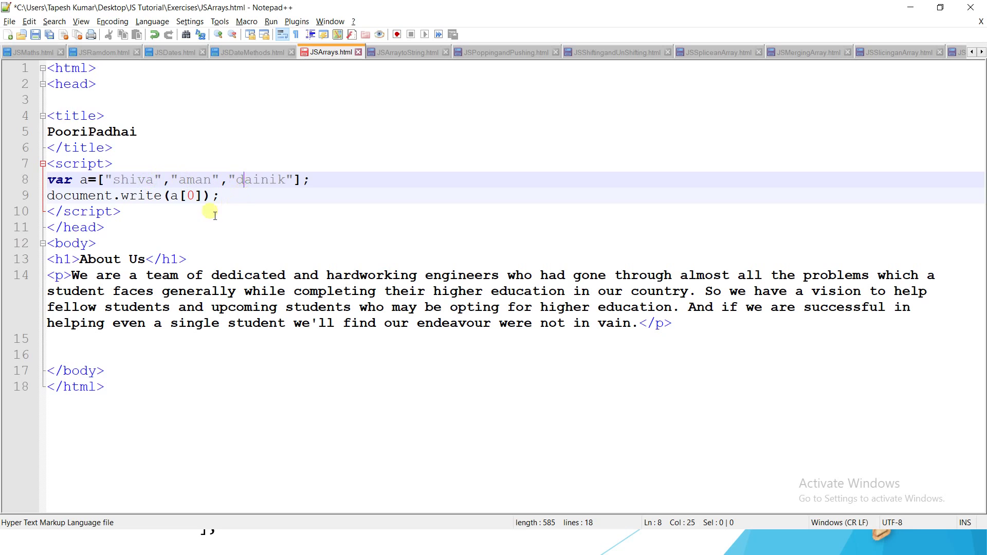
left_click(198, 200)
key("BackSpace")
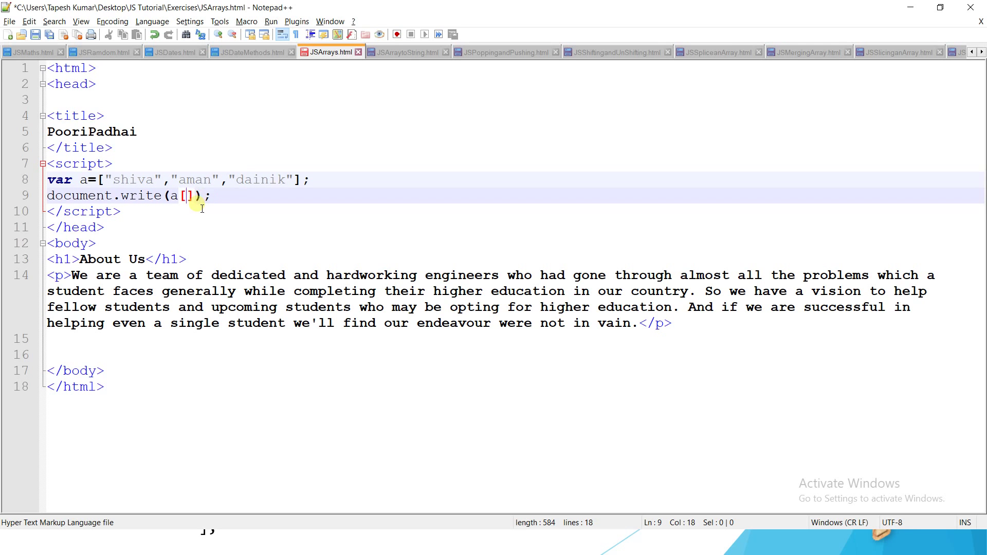
type("2")
- Save the page with Save As under the name JSArrays.html
left_click(10, 21)
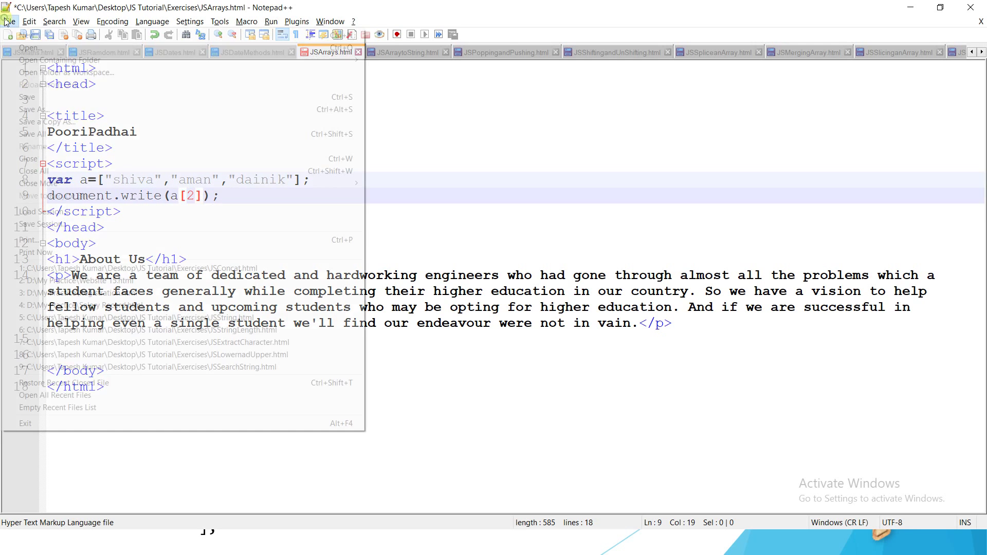
left_click(62, 109)
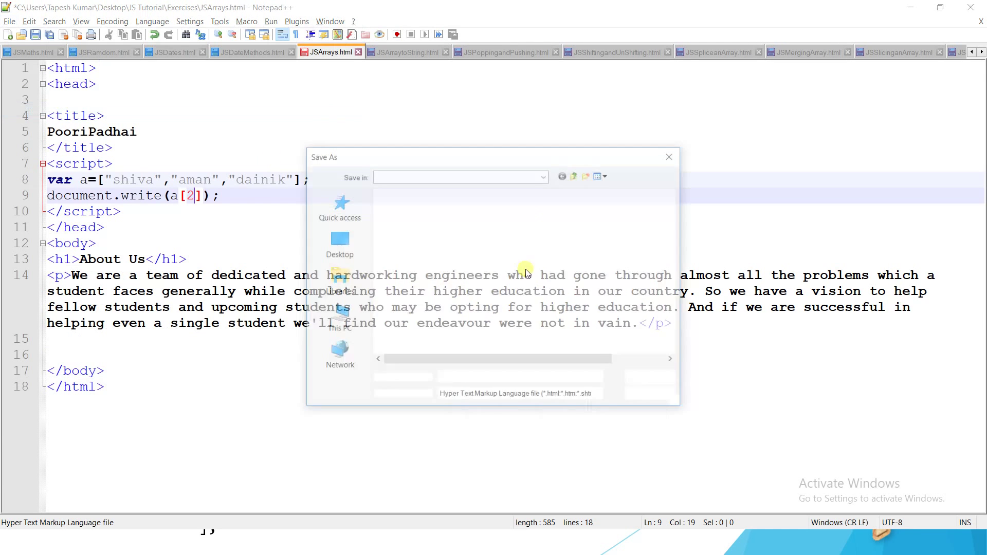
left_click(473, 380)
type(".ht")
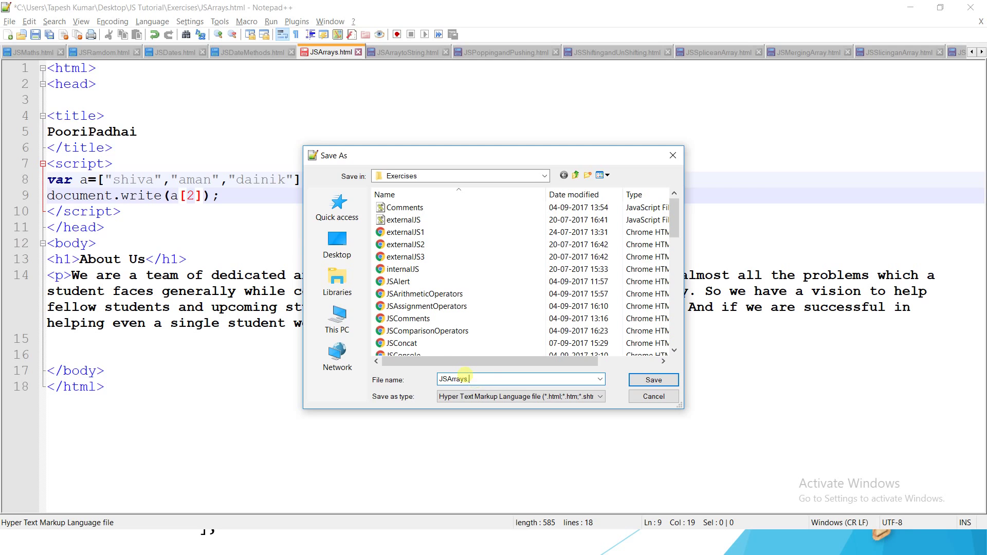
type("ml")
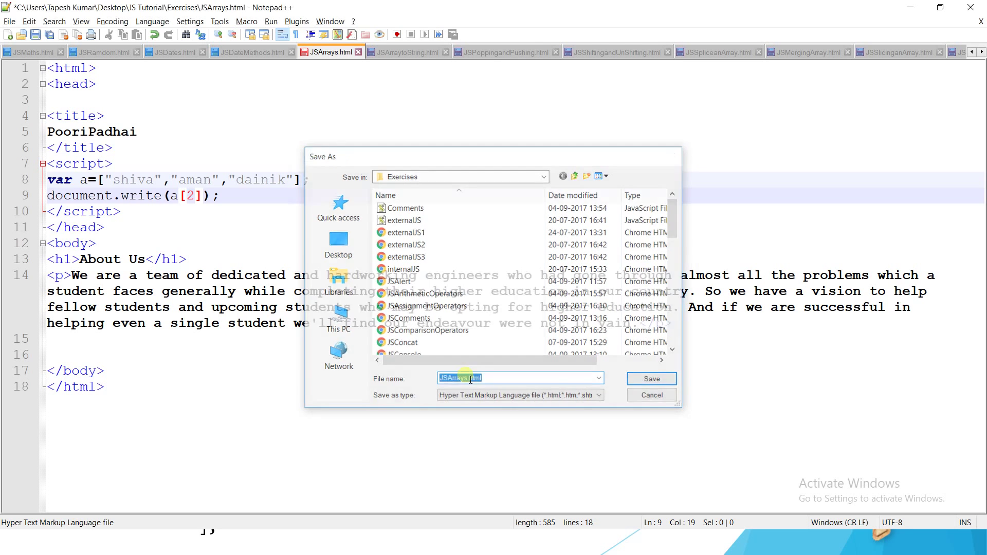
key("Return")
key("alt+Tab")
- Open JSArrays.html from Explorer in Chrome and zoom in twice
key("alt+Tab")
key("alt+Tab")
key("alt+Tab")
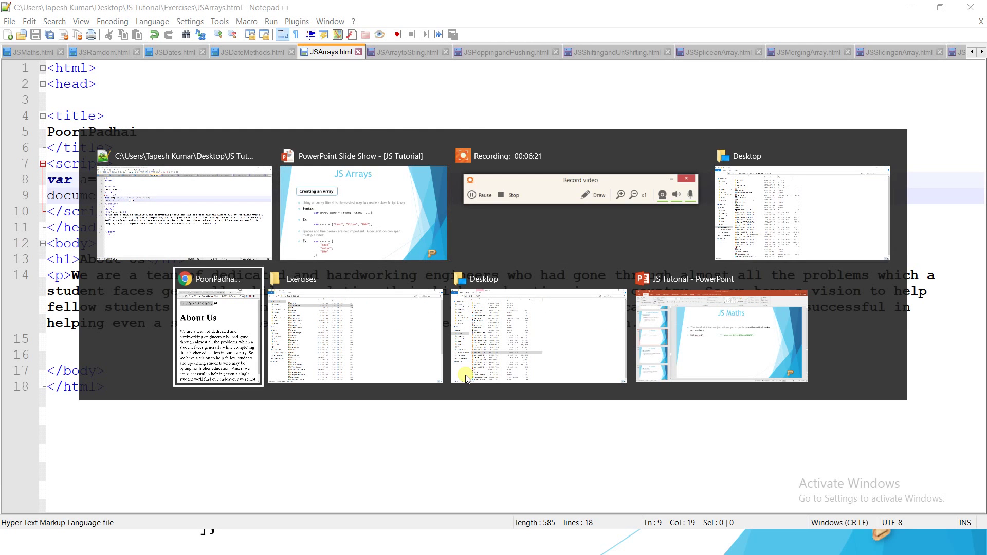
key("alt+Tab")
key("Up")
key("Return")
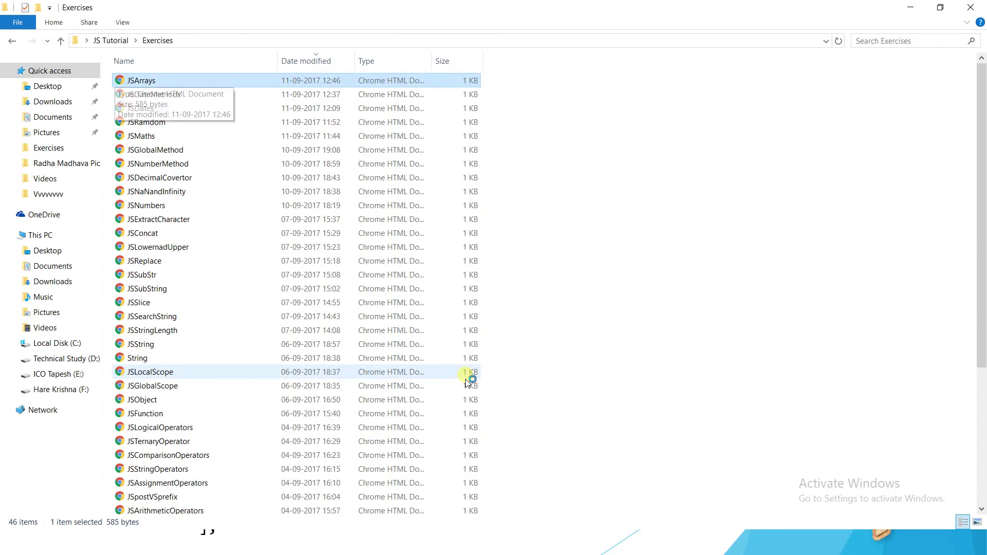
key("ctrl+plus")
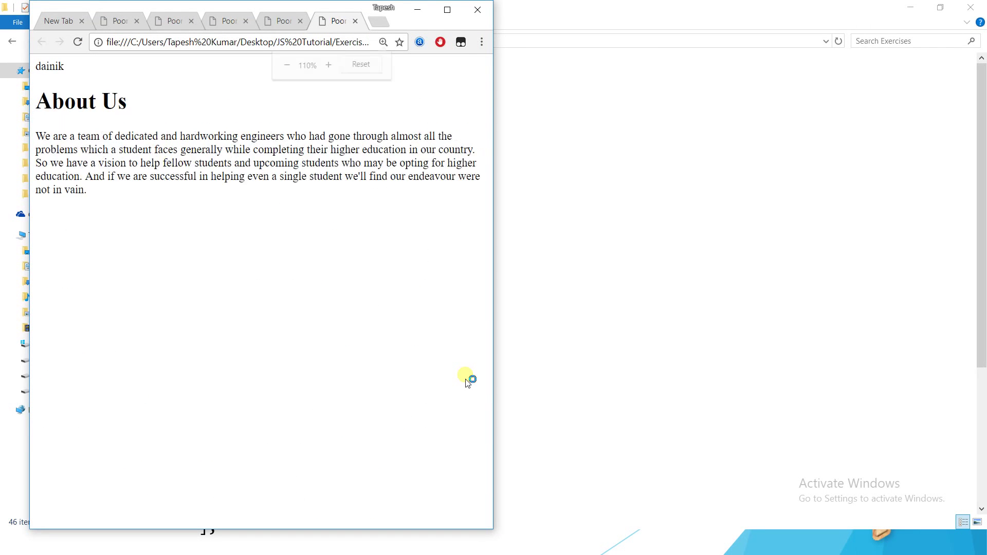
key("ctrl+plus")
key("ctrl+plus")
key("ctrl+plus")
key("ctrl+plus")
key("ctrl+plus")
- Snap Notepad++ to the right half and Chrome to the left half
key("alt+Tab")
key("alt+Tab")
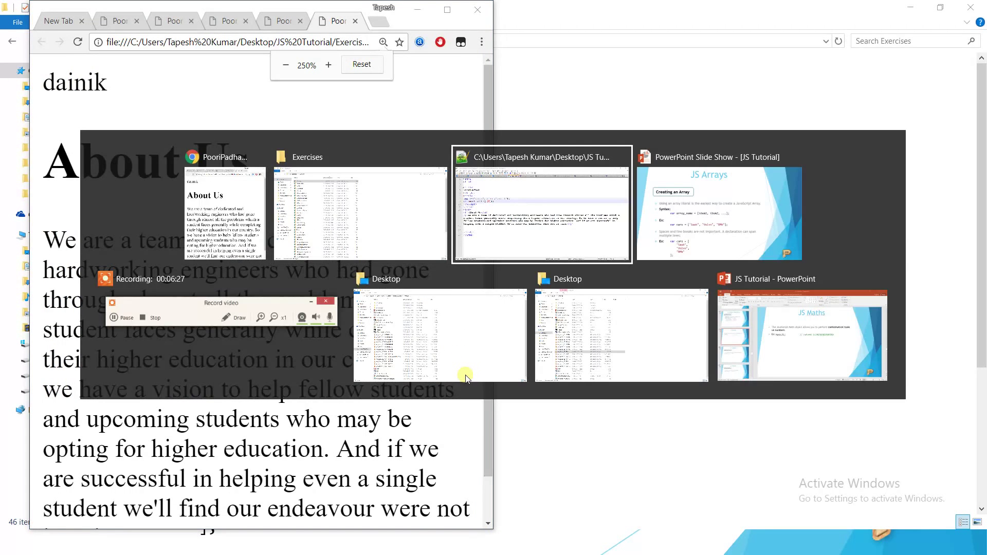
key("super+Right")
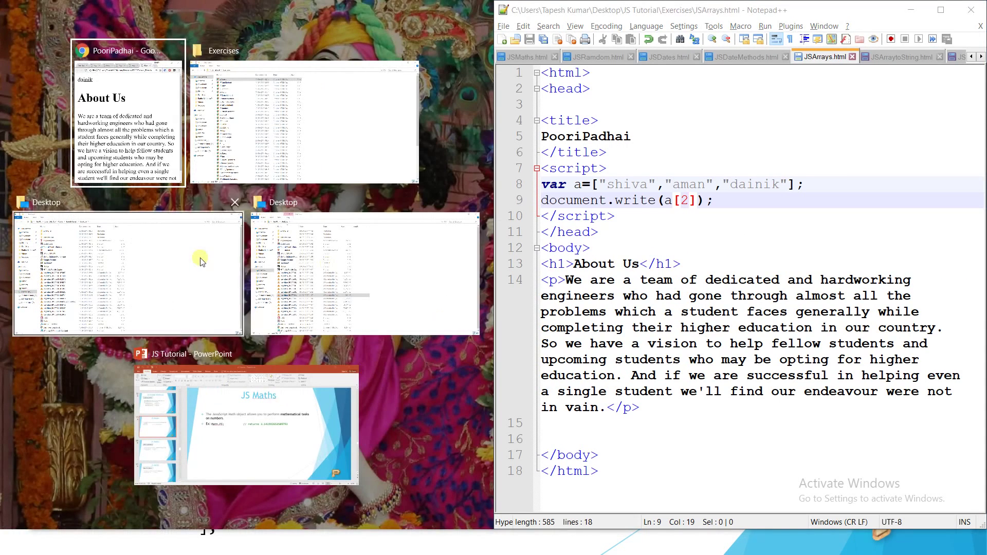
left_click(118, 134)
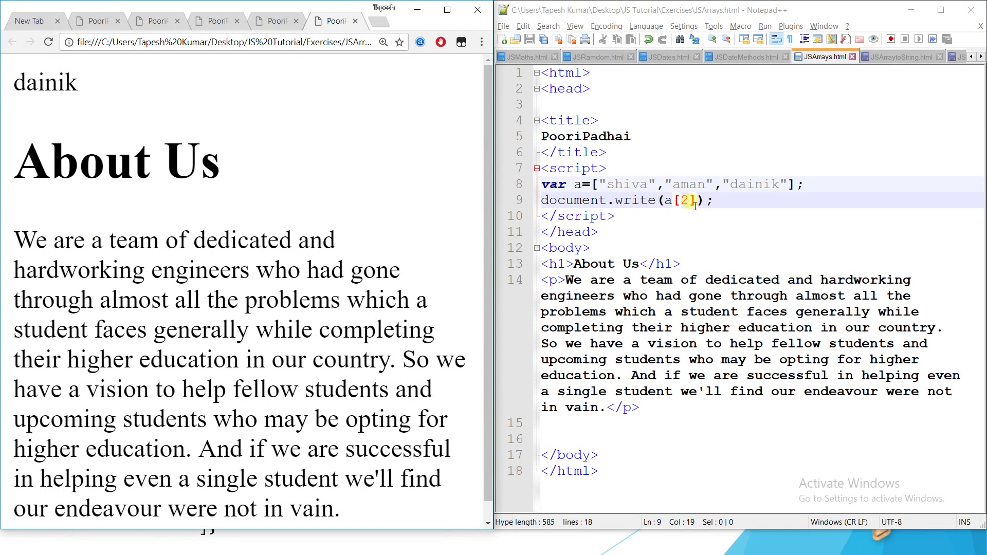
- Change a[2] to a[1], save, and reload Chrome so it shows aman
left_click(694, 203)
key("BackSpace")
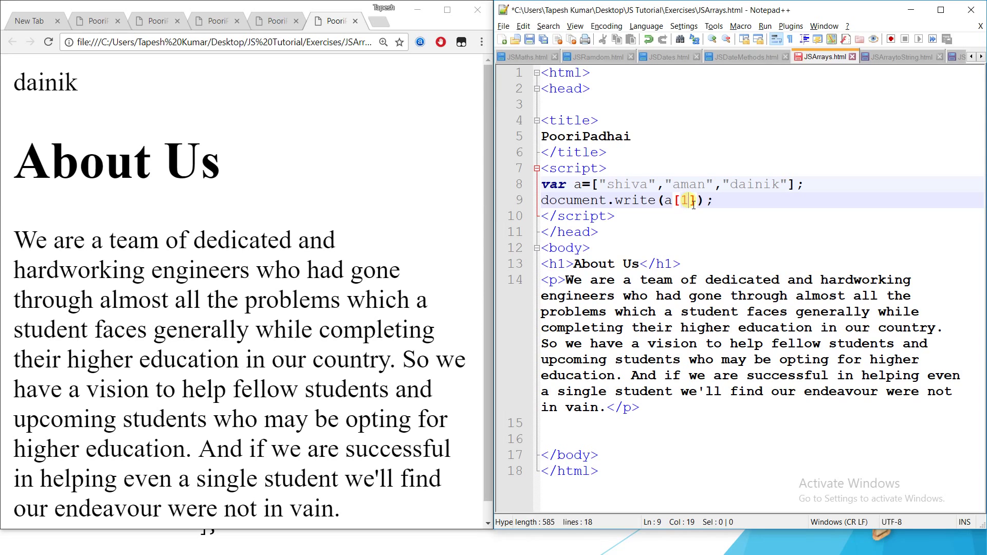
type("1")
left_click(507, 28)
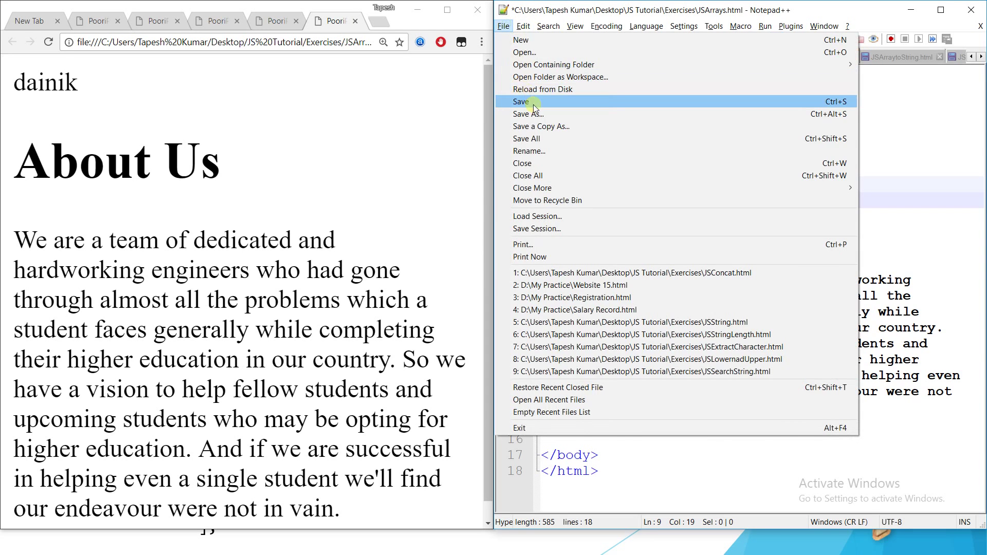
left_click(531, 101)
left_click(48, 41)
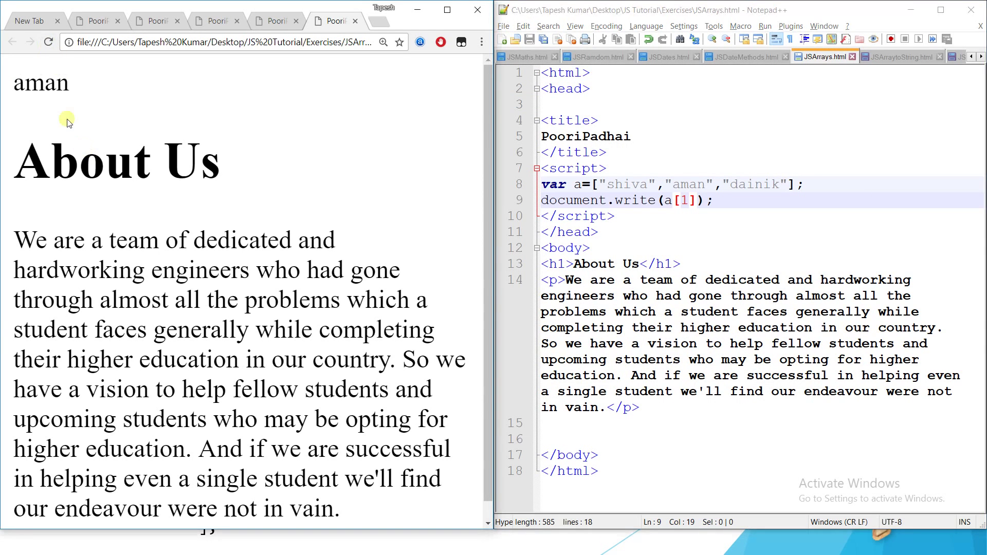
key("alt+Tab")
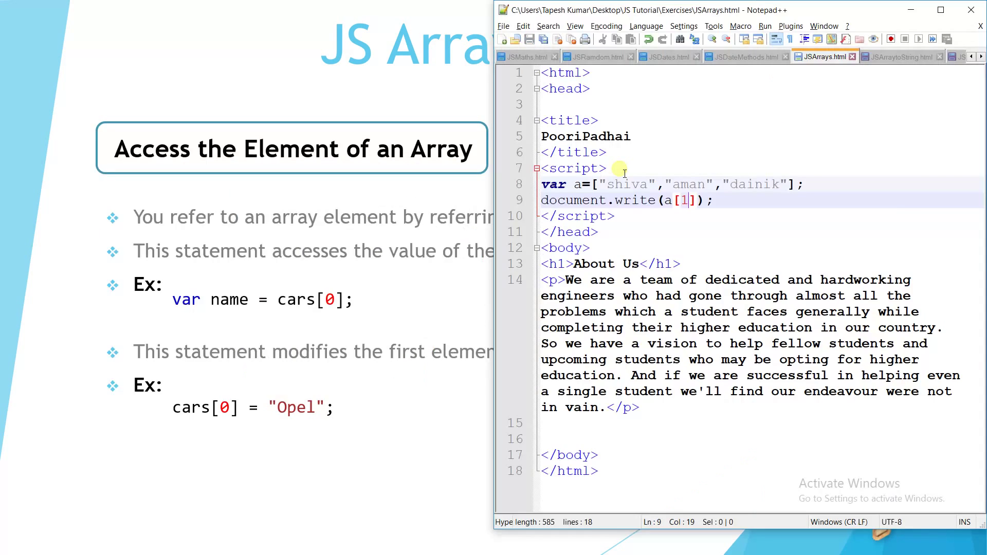
key("alt+Tab")
key("alt+Tab")
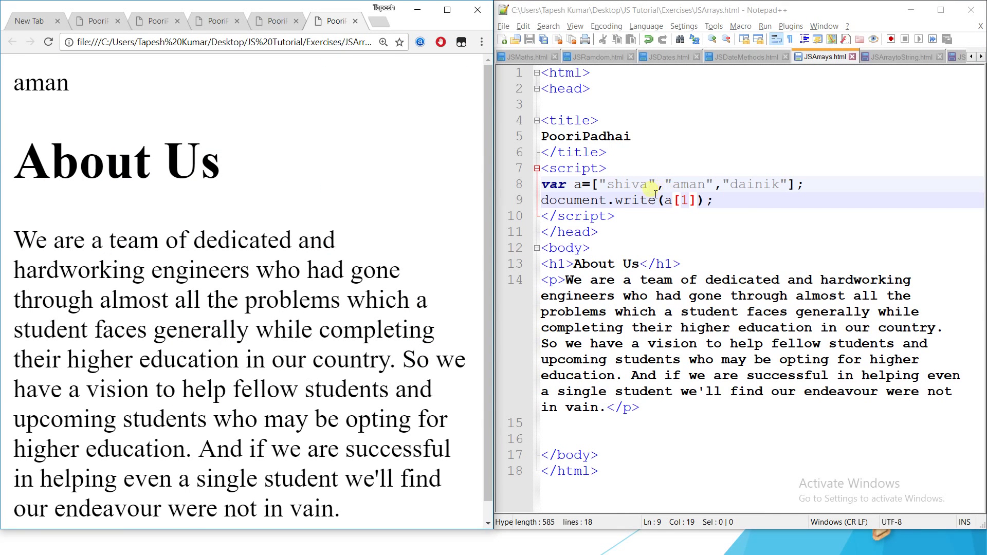
- Insert a[0]="mayank"; on a new line below the array declaration
left_click(698, 201)
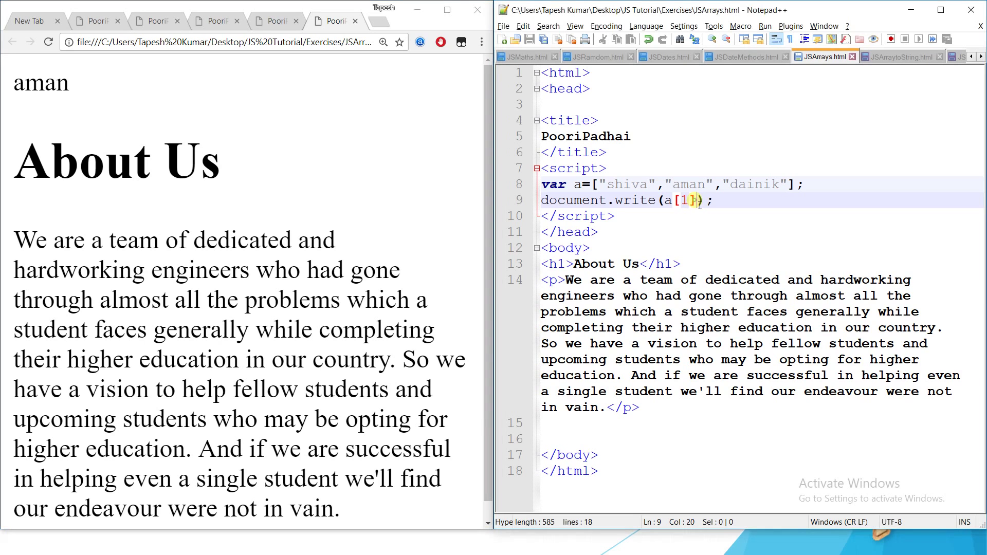
left_click(816, 185)
key("Return")
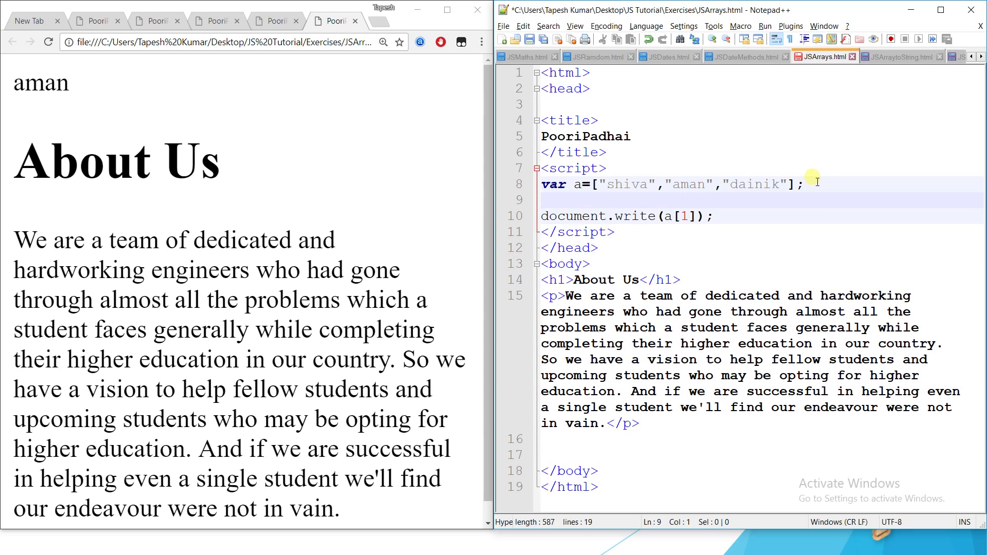
type("a")
type("[]")
type("0")
type("=")
type("may")
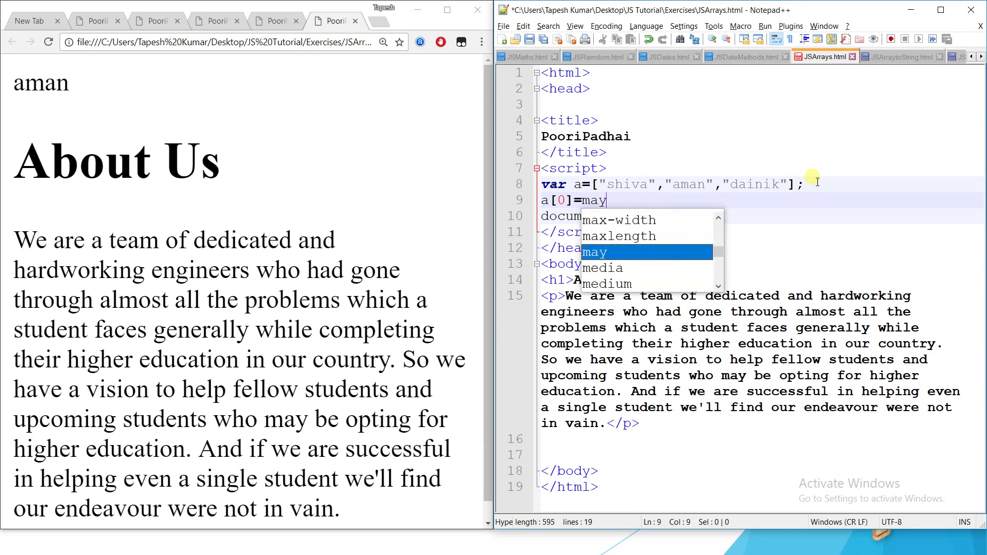
type("ank;")
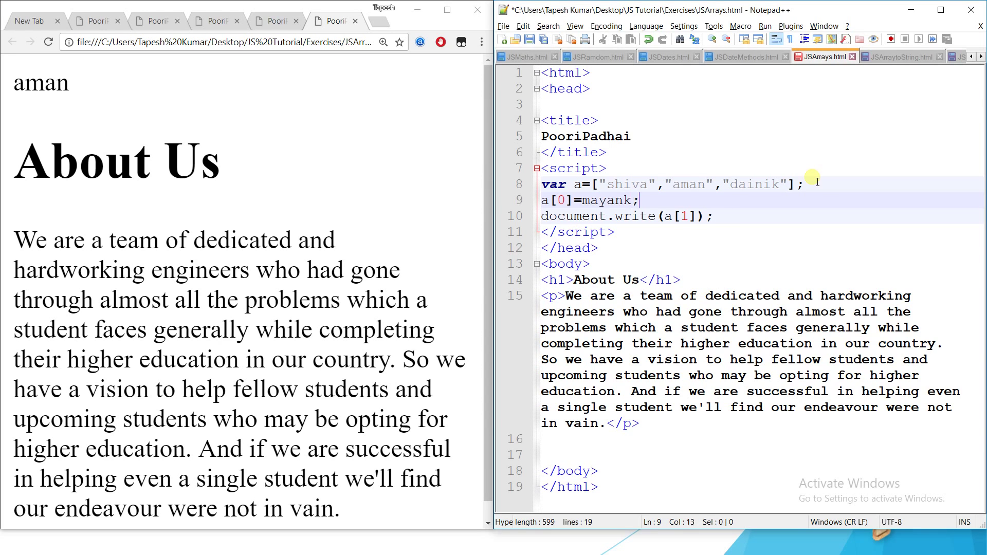
key("Left")
type("\"")
key("Left")
key("Left")
key("Left")
type("\"")
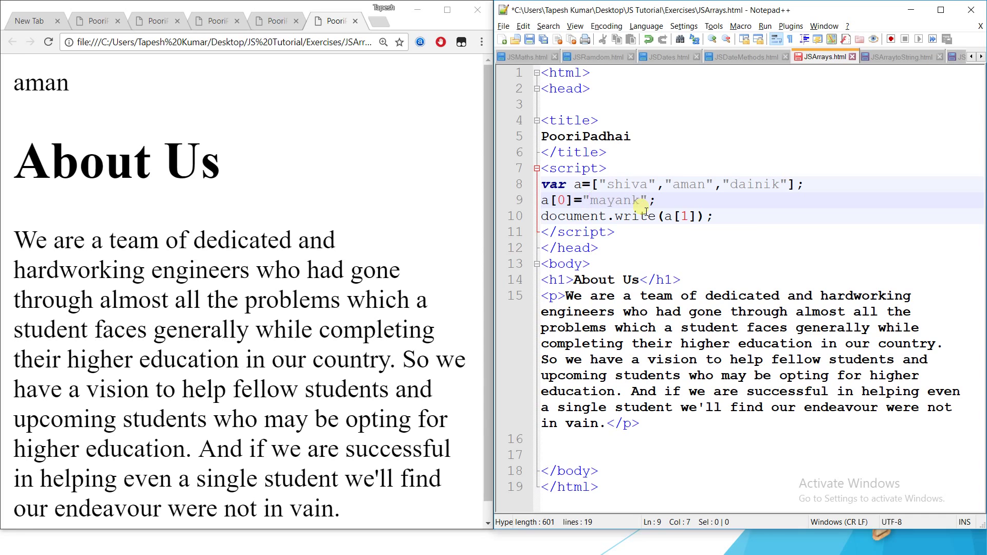
left_click(652, 185)
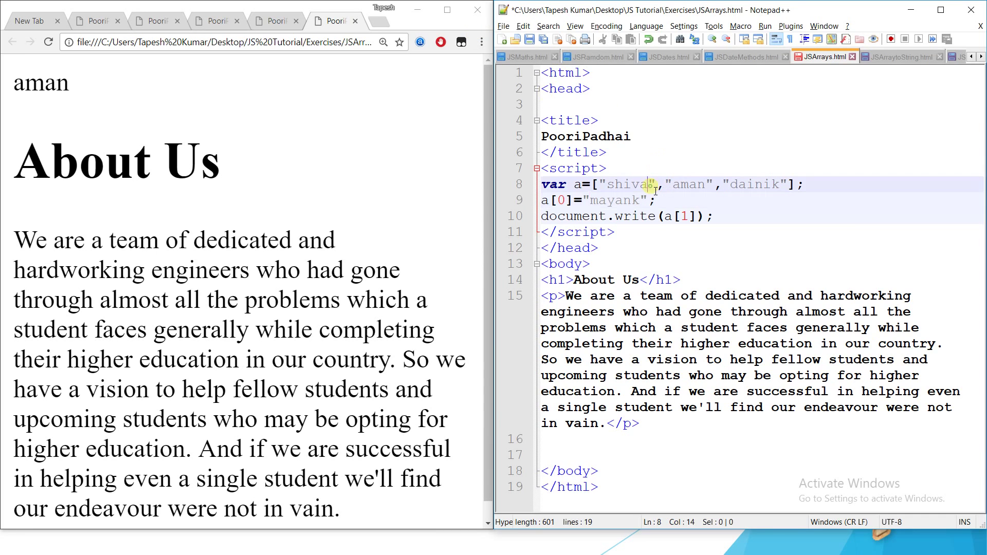
- Save the file with the new a[0]="mayank" assignment
left_click_drag(655, 186, 617, 186)
left_click(503, 26)
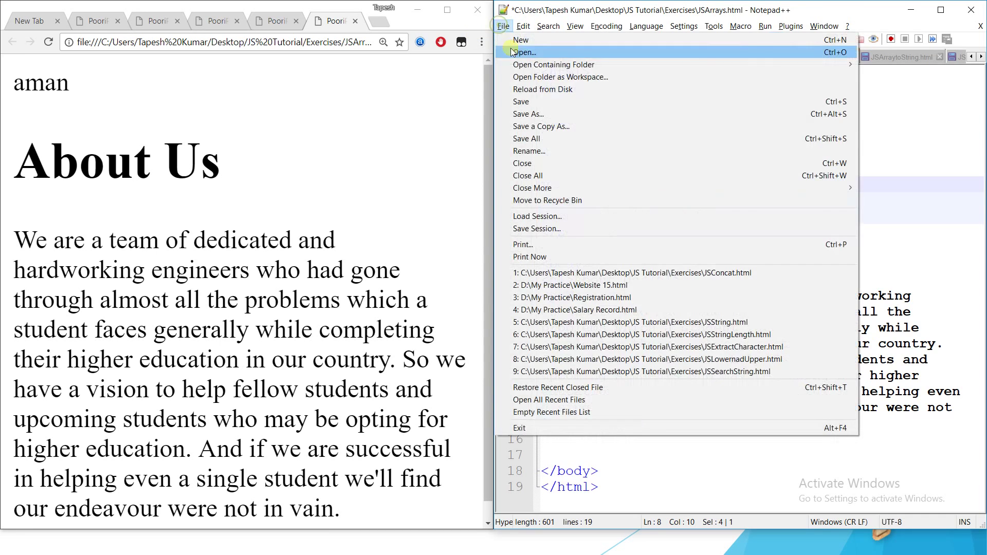
left_click(542, 102)
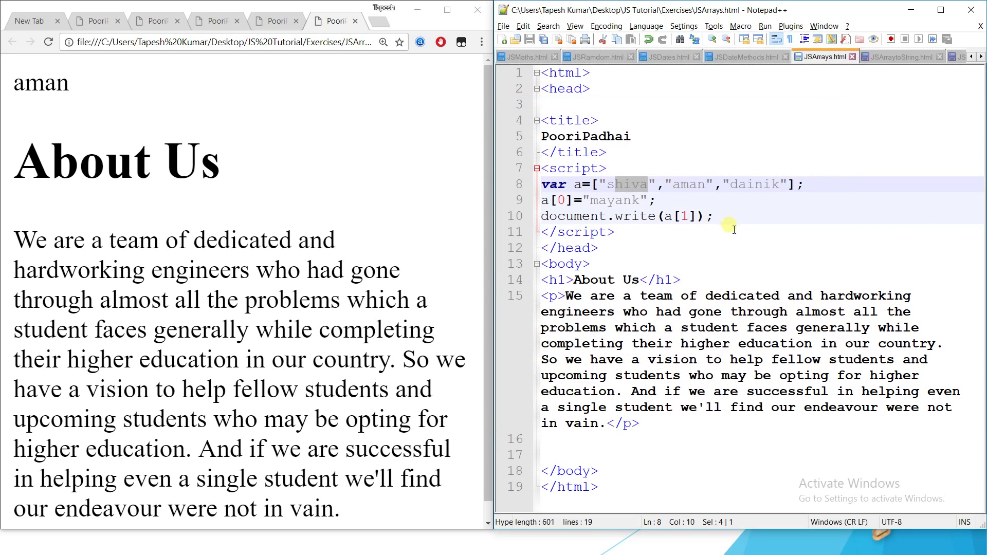
- Change a[1] to a[0], save, and reload Chrome to show mayank
left_click(695, 219)
key("BackSpace")
type("0")
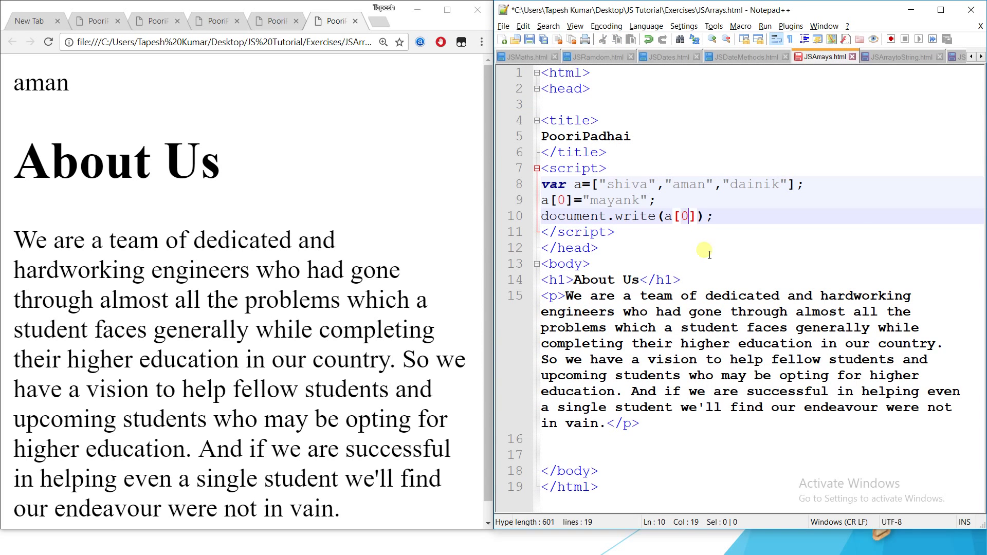
left_click(503, 27)
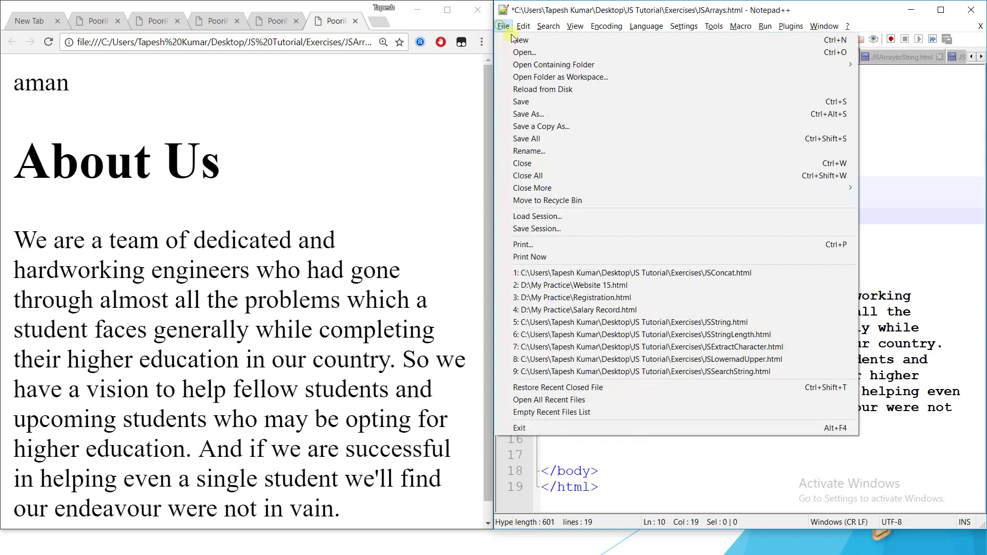
left_click(538, 105)
left_click(48, 42)
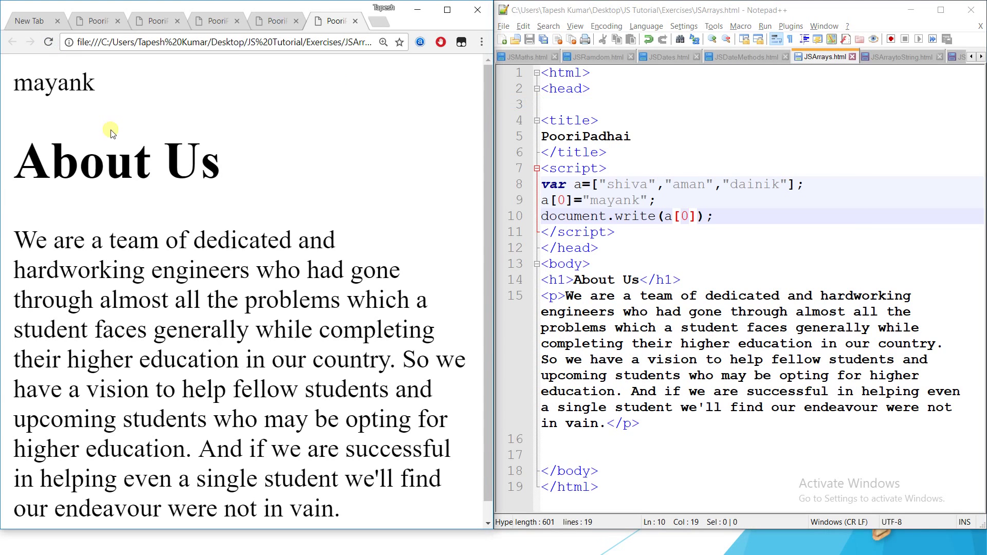
left_click_drag(649, 184, 608, 186)
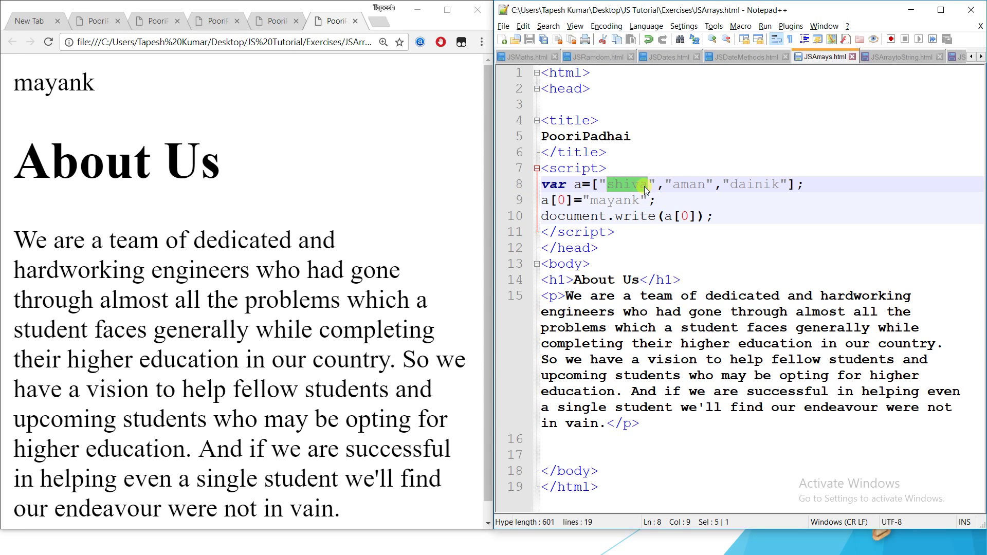
left_click(691, 188)
left_click(779, 189)
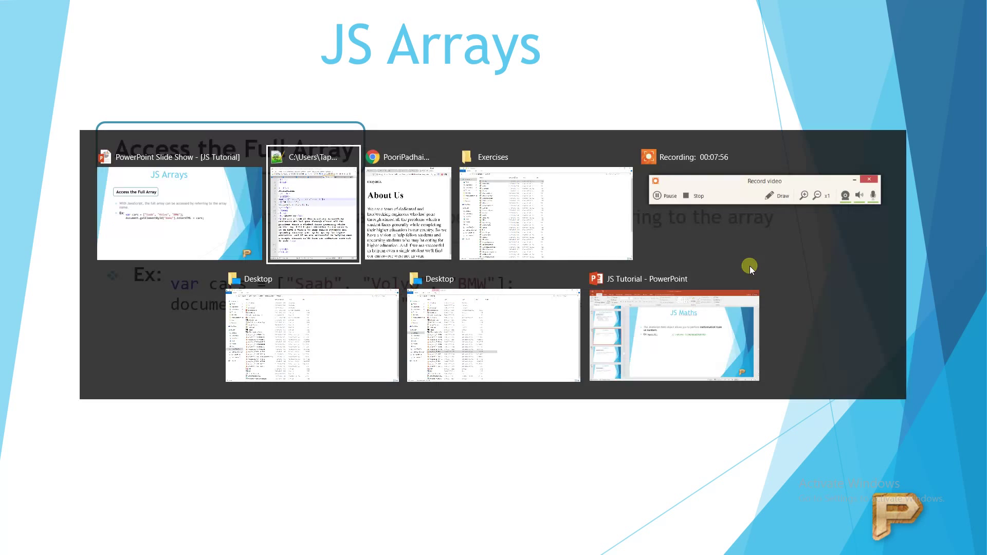
key("alt+Tab")
key("alt+Tab")
key("alt+Tab")
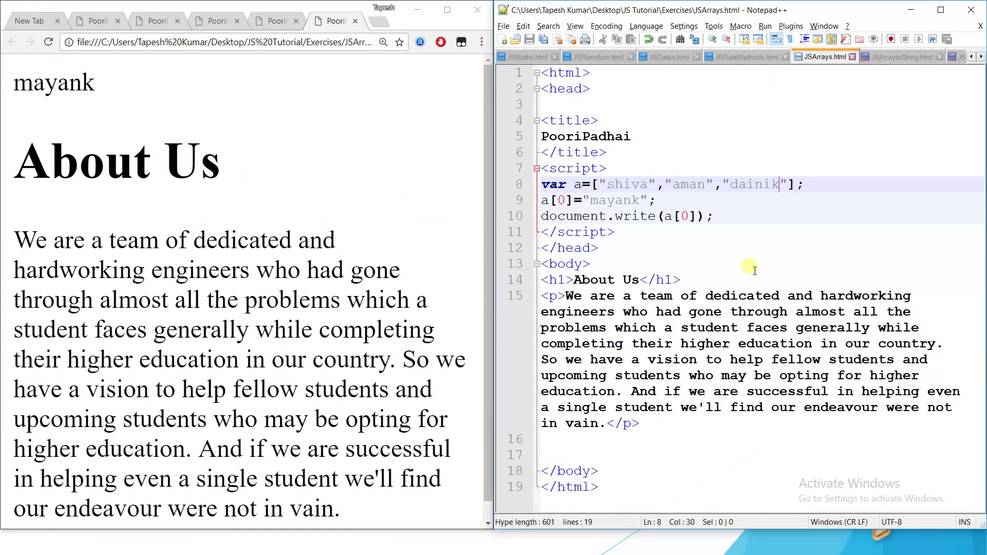
- Change document.write(a[0]) to document.write(a), save, and reload Chrome
left_click(703, 218)
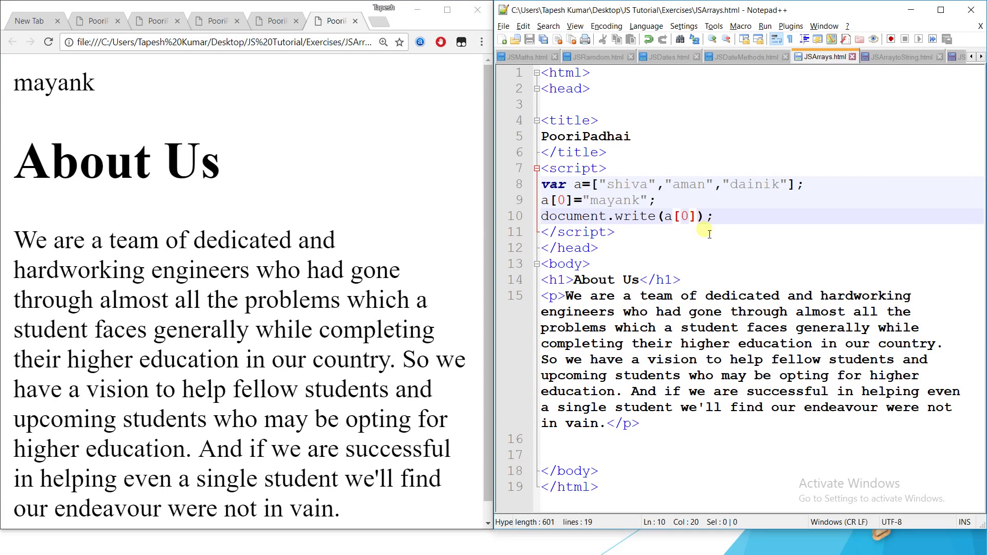
key("BackSpace")
key("BackSpace")
key("BackSpace")
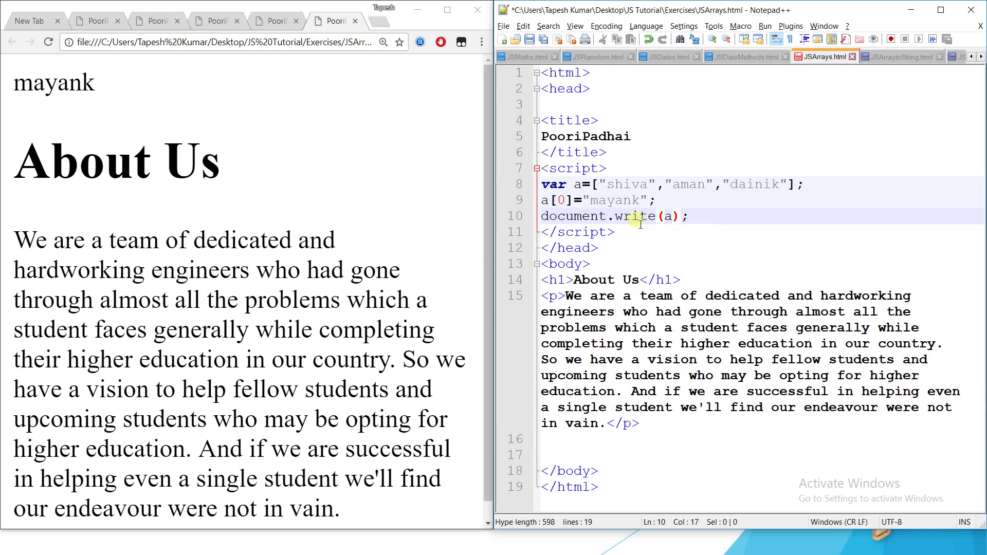
left_click(502, 26)
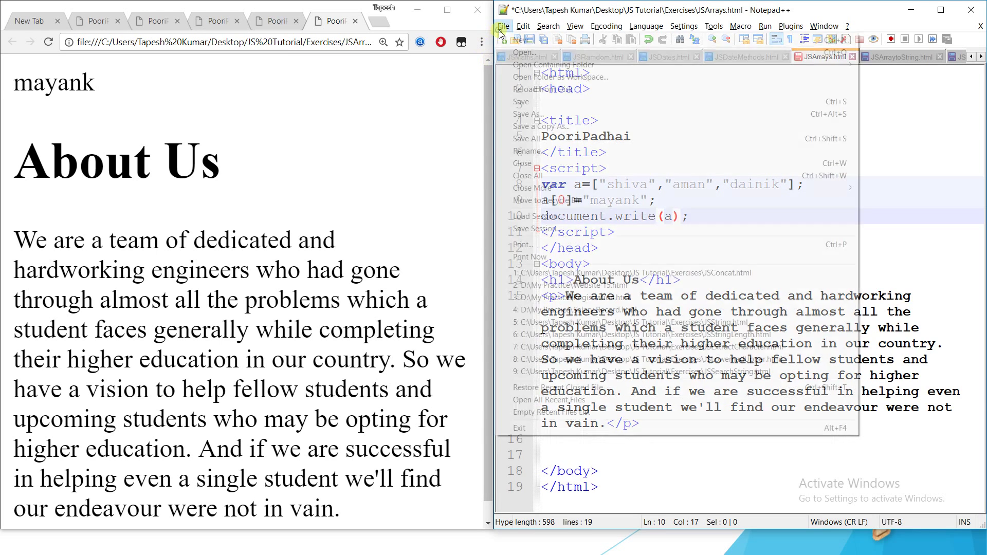
left_click(538, 105)
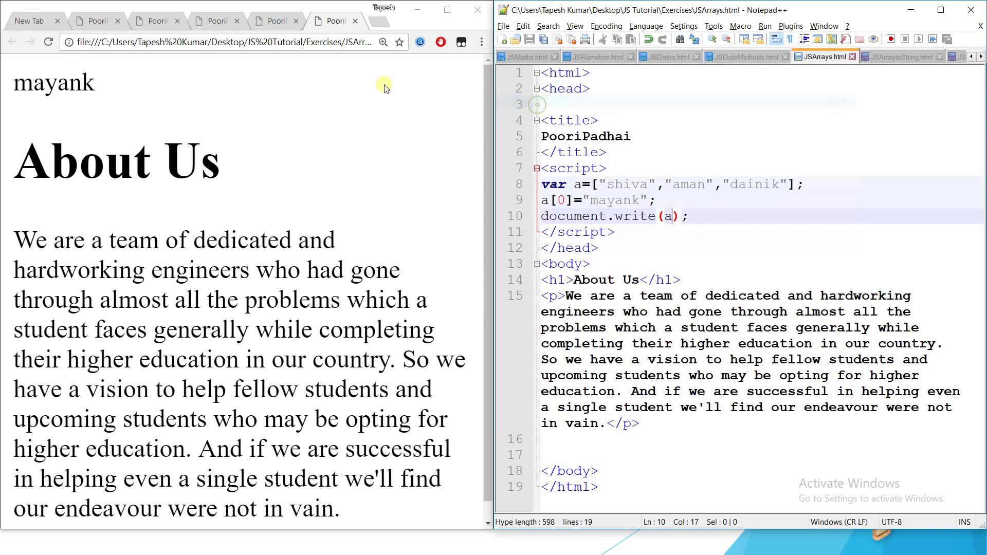
left_click(48, 41)
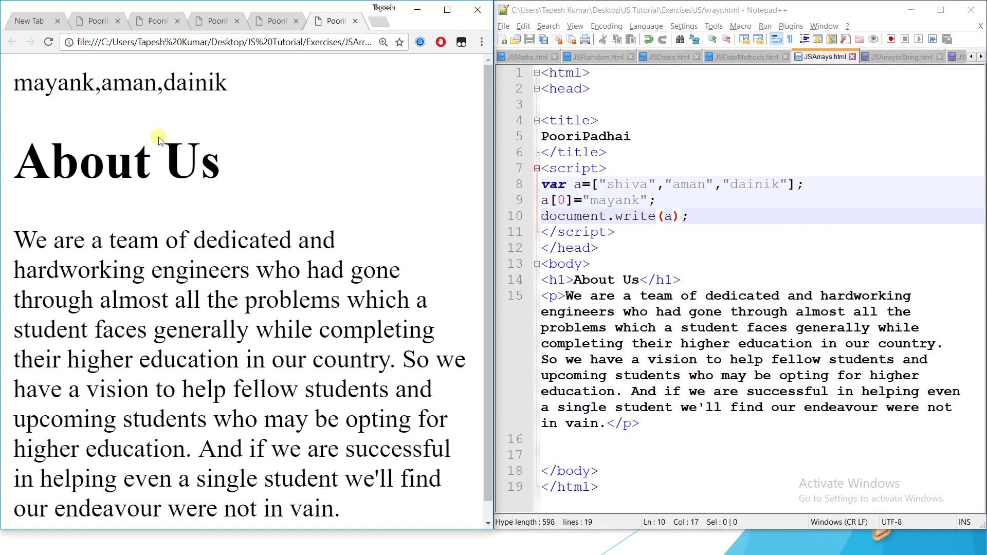
- Highlight the printed mayank,aman,dainik and view the JS Arrays slide
triple_click(234, 83)
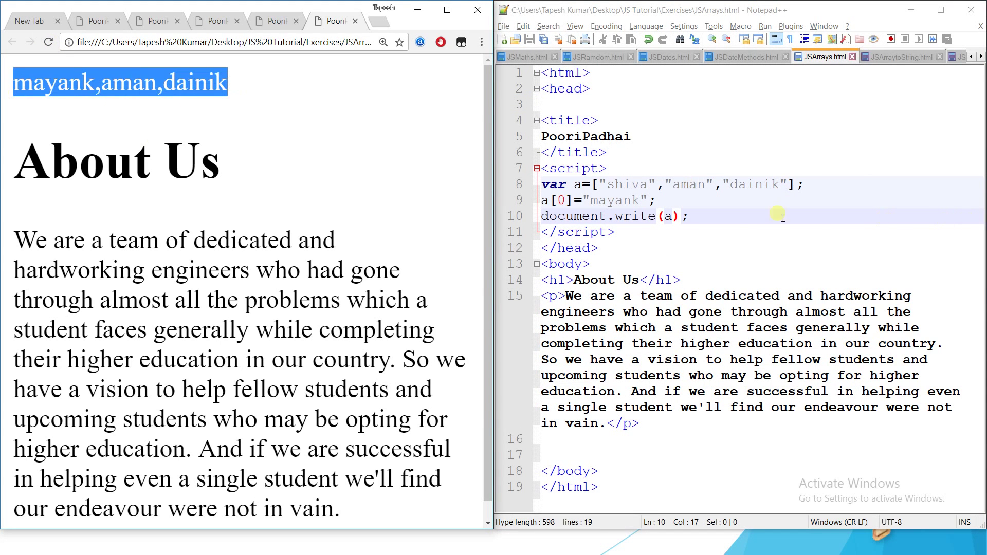
left_click(668, 202)
key("alt+Tab")
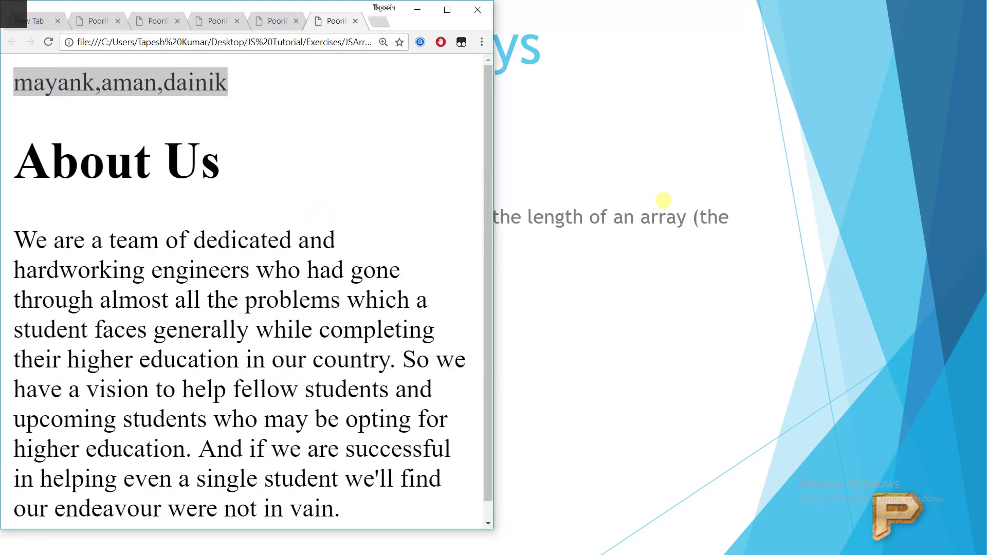
key("alt+Tab")
key("Tab")
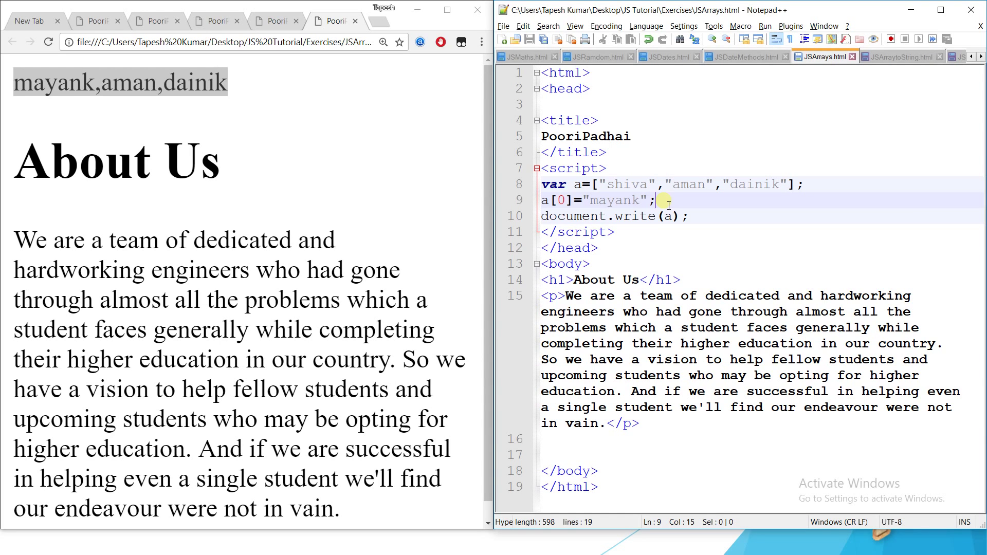
left_click(640, 184)
left_click(748, 183)
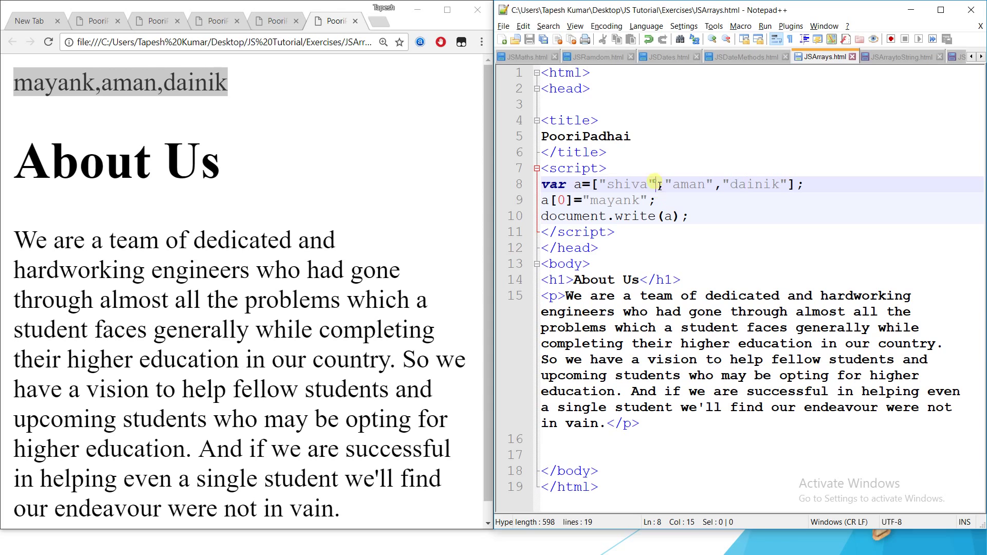
left_click_drag(657, 184, 607, 184)
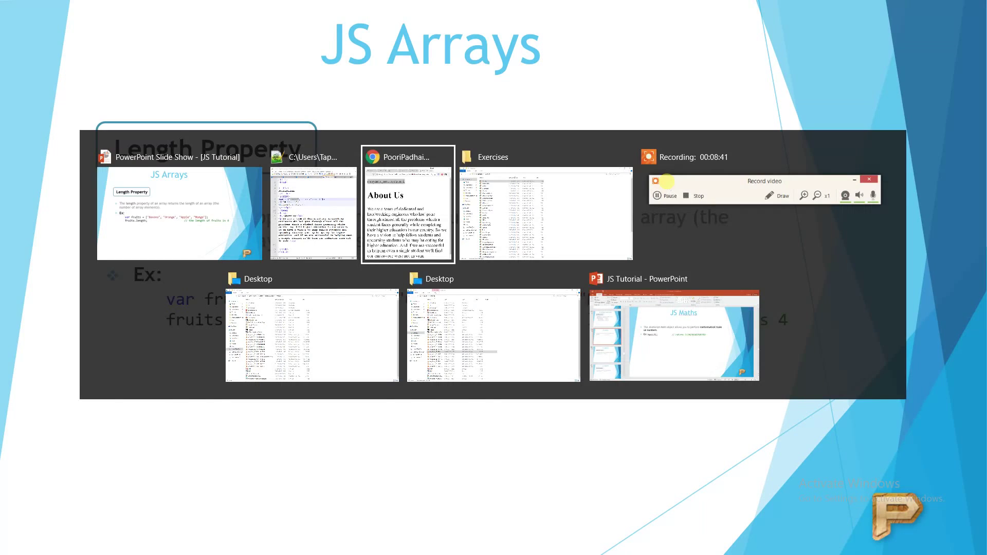
key("alt+Tab")
key("alt+Tab")
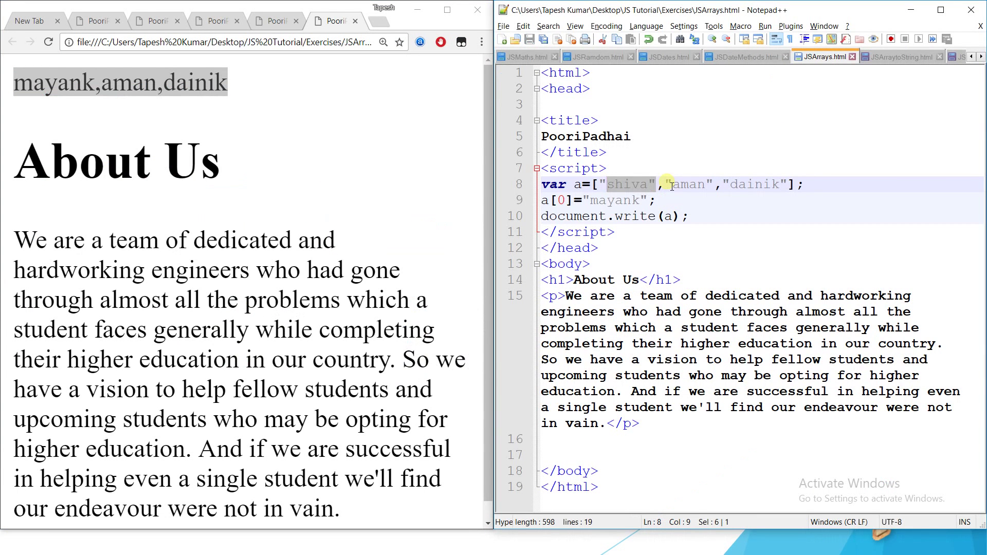
- Change document.write(a) to document.write(a.length), save, and reload Chrome to show 3
left_click(670, 185)
left_click(672, 217)
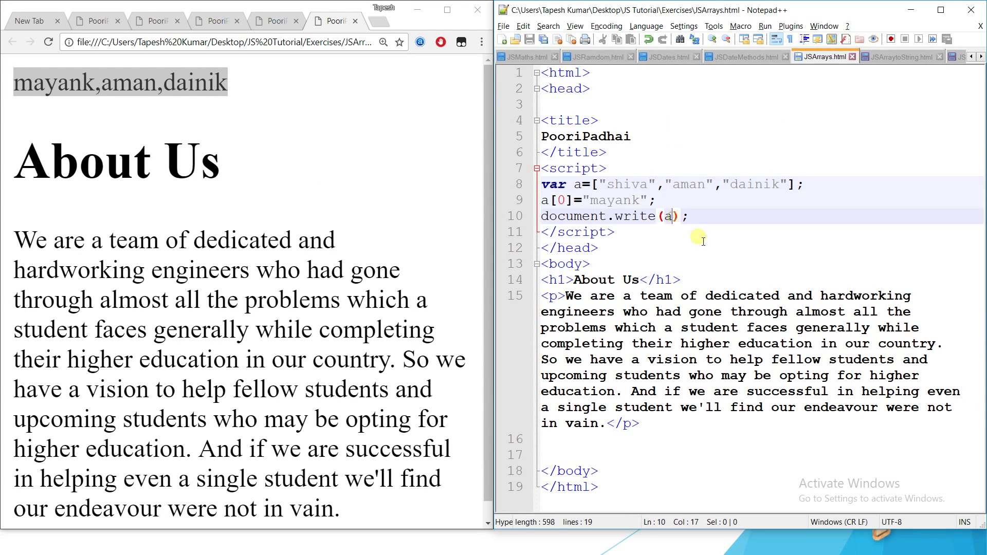
type(".ken")
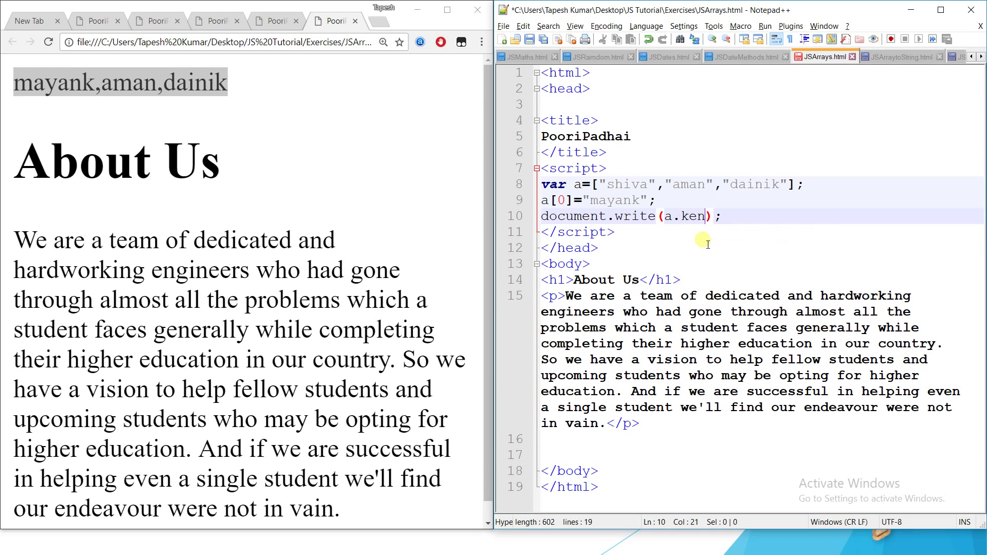
type("gth")
key("Left")
key("Left")
key("Left")
key("BackSpace")
type("l")
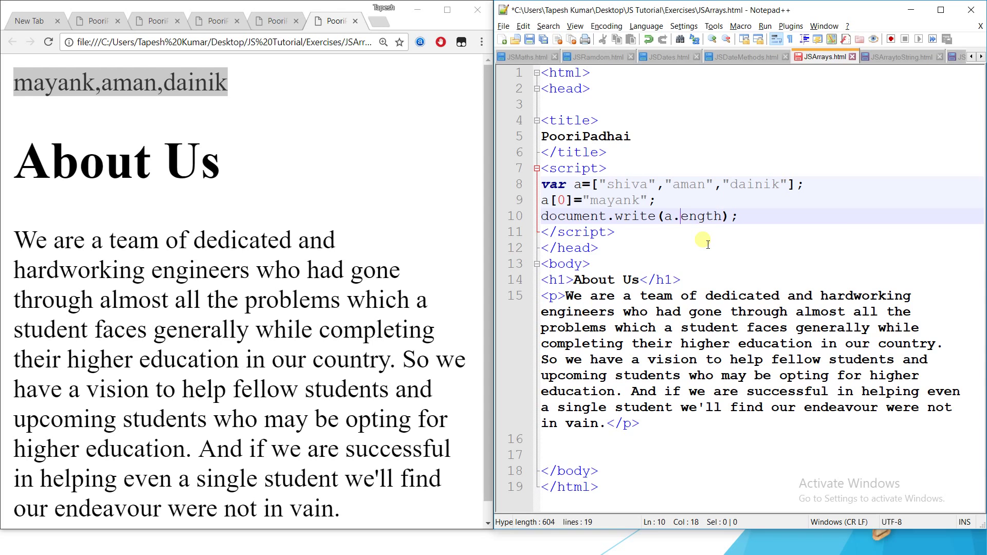
left_click(503, 27)
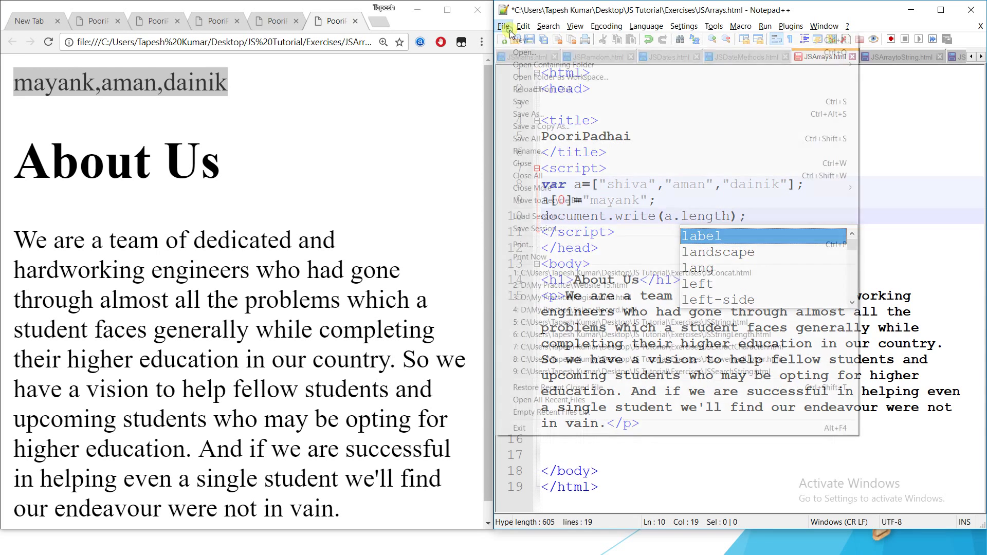
left_click(522, 102)
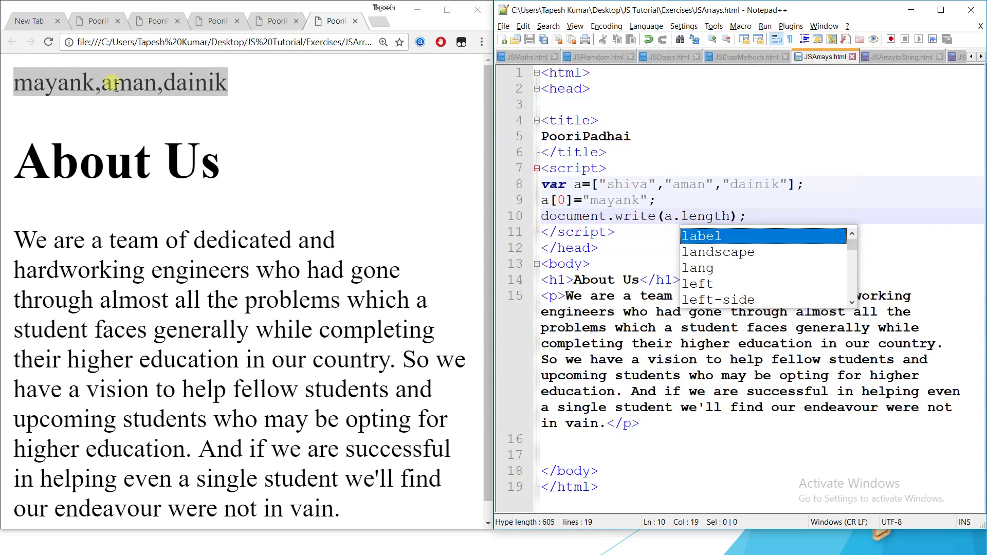
left_click(48, 42)
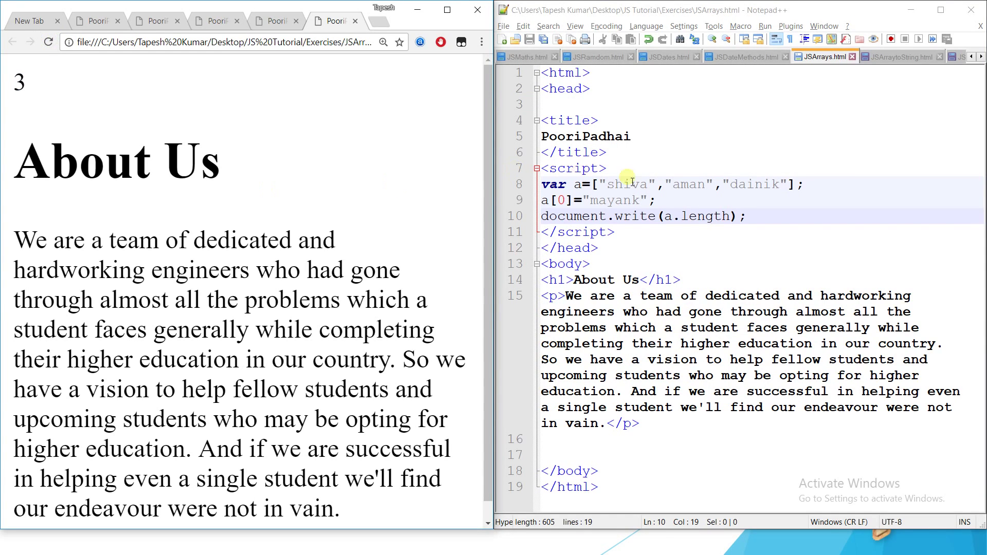
left_click_drag(649, 185, 632, 186)
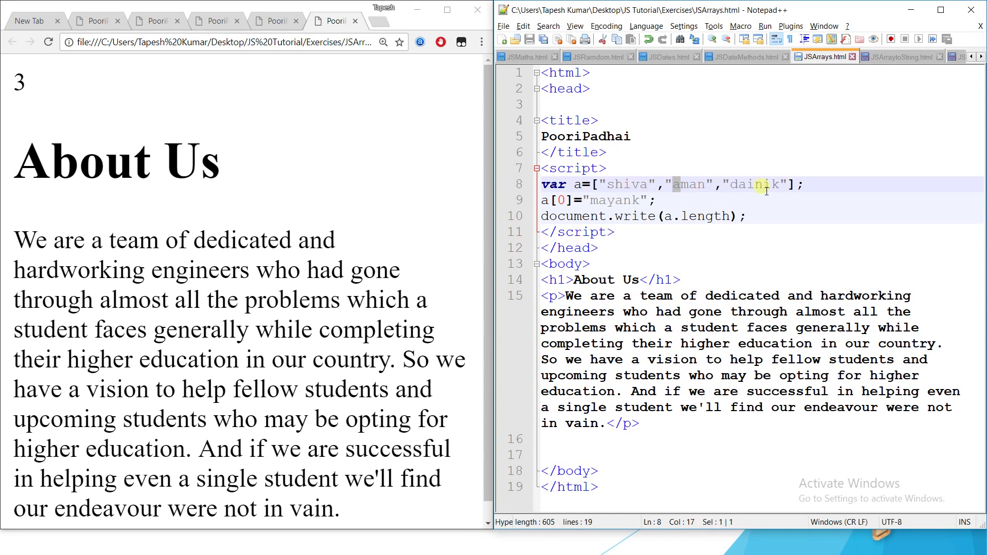
left_click_drag(764, 186, 725, 186)
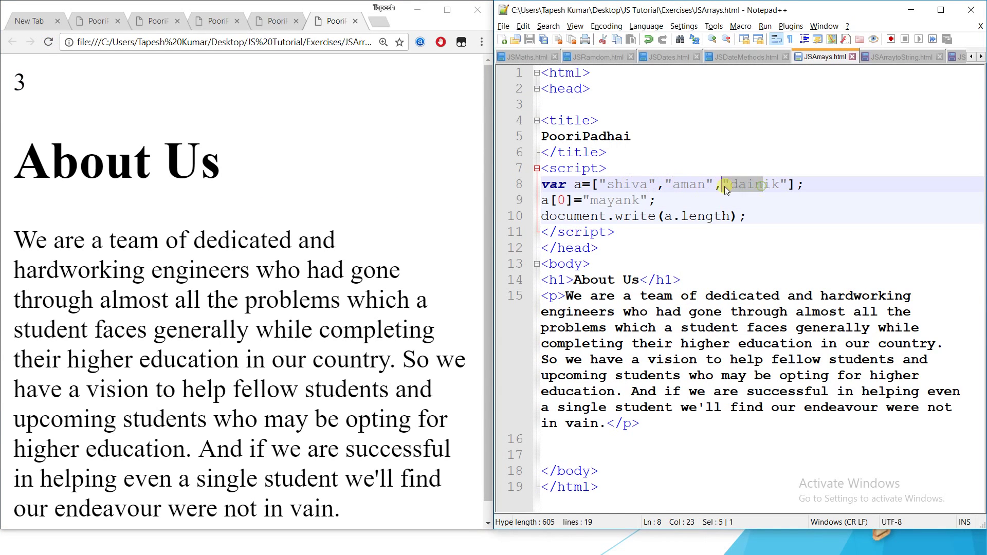
- Append "ABC" after "dainik" on line 8, save JSArrays.html, and reload it in Chrome
left_click(790, 186)
type(",\"")
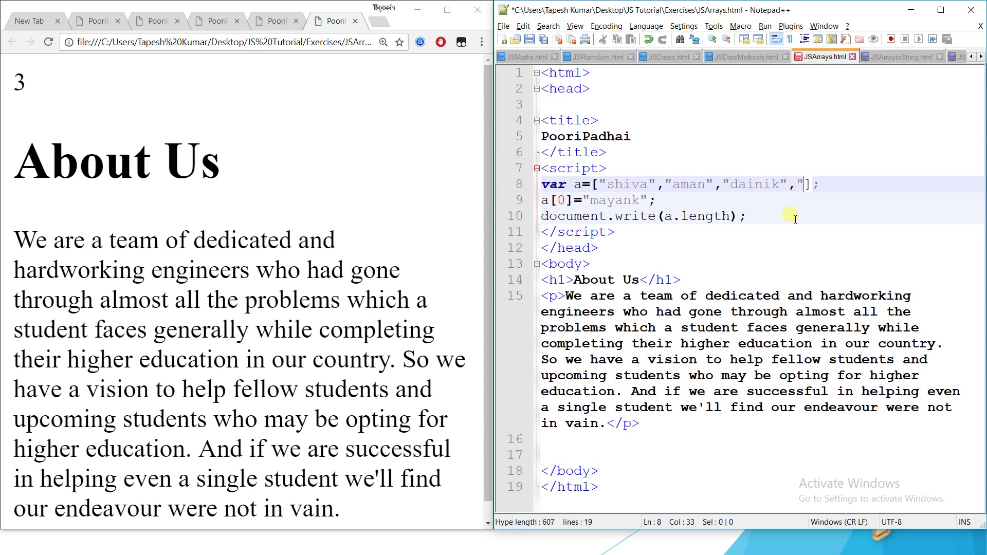
type("\"")
key("Left")
type("ABC")
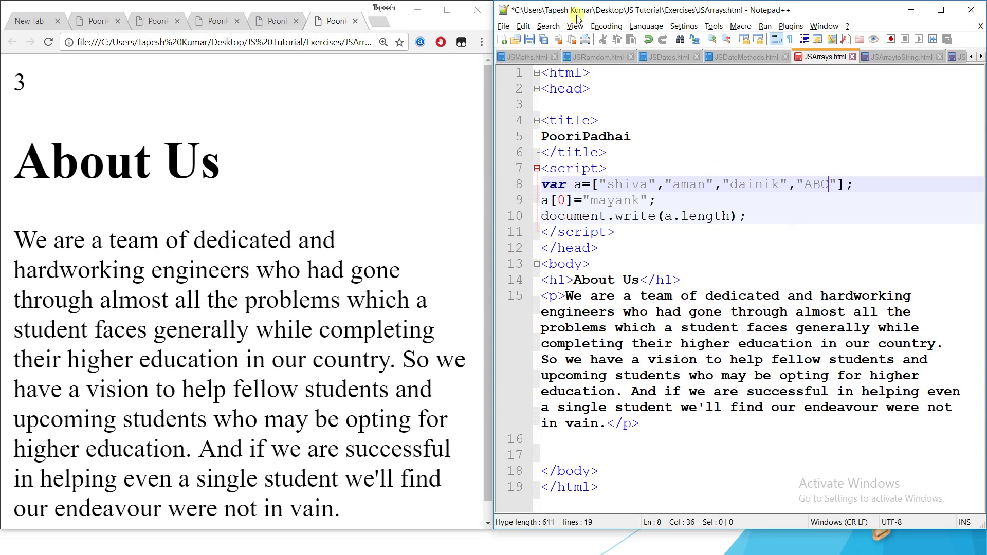
left_click(504, 26)
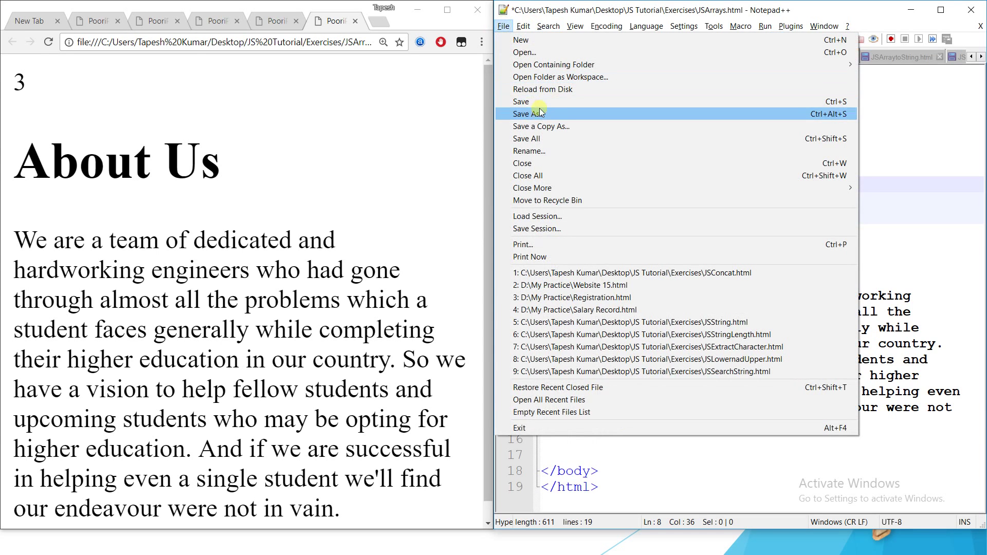
left_click(540, 102)
left_click(47, 44)
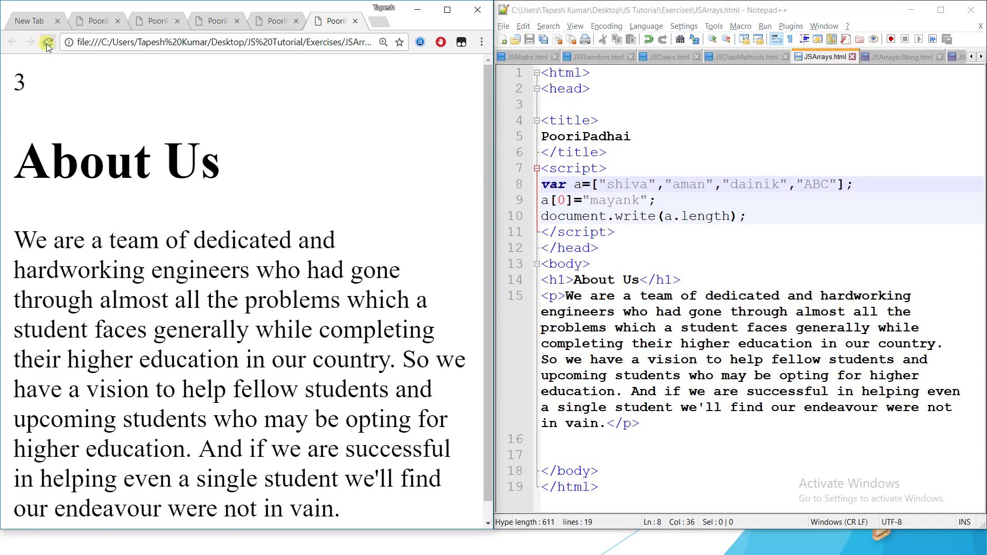